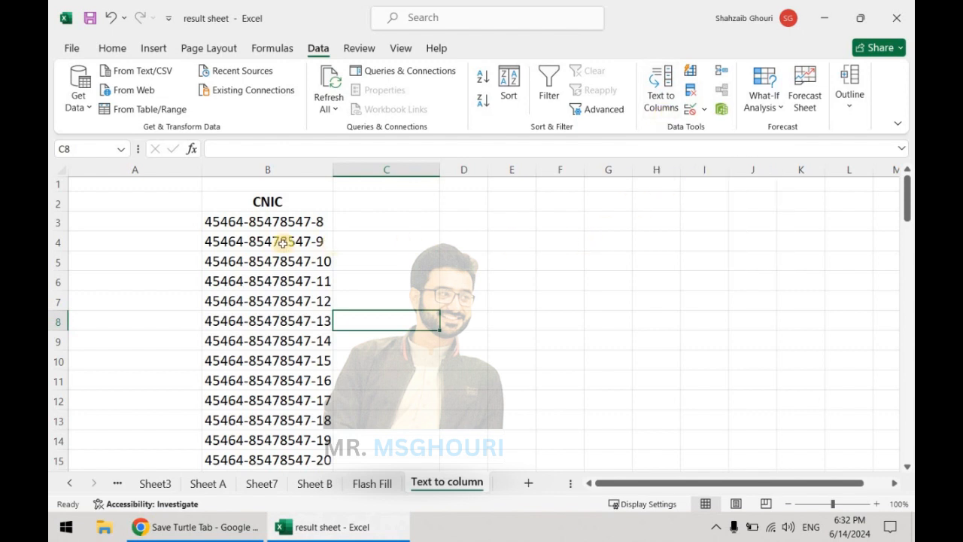
# - Select all the CNIC values in column B from B3 down to the last entry
pyautogui.moveTo(291, 222); pyautogui.dragTo(304, 455)
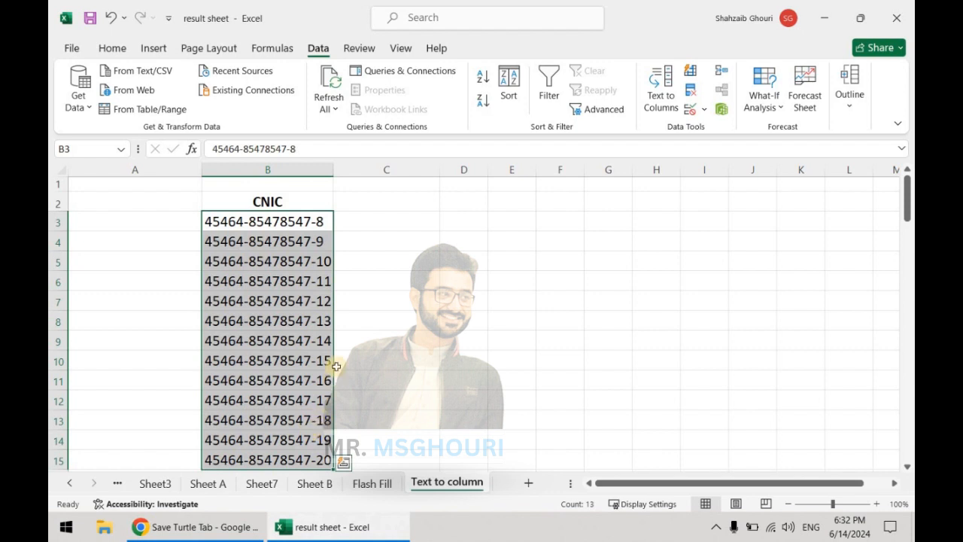
pyautogui.click(404, 316)
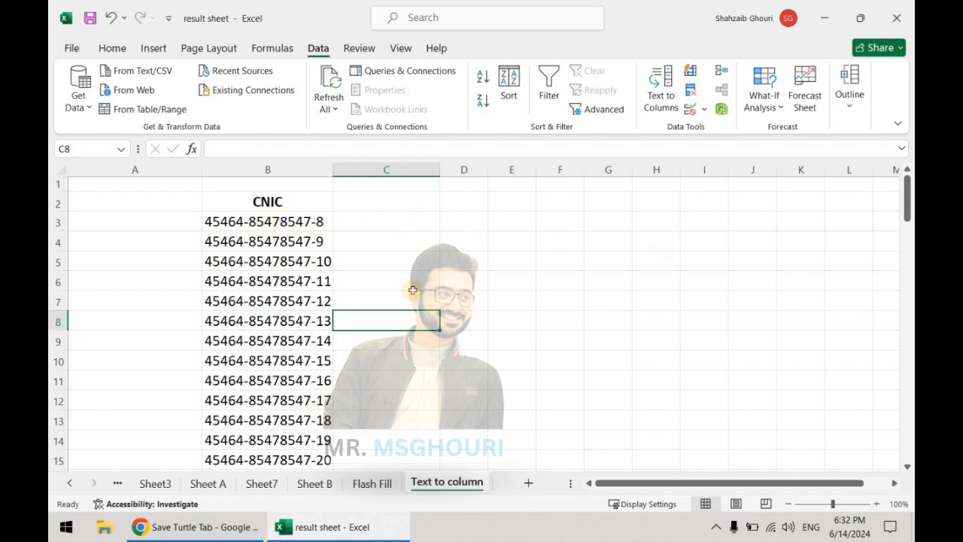
pyautogui.click(291, 222)
pyautogui.hotkey('ctrl', 'shift', 'Down')
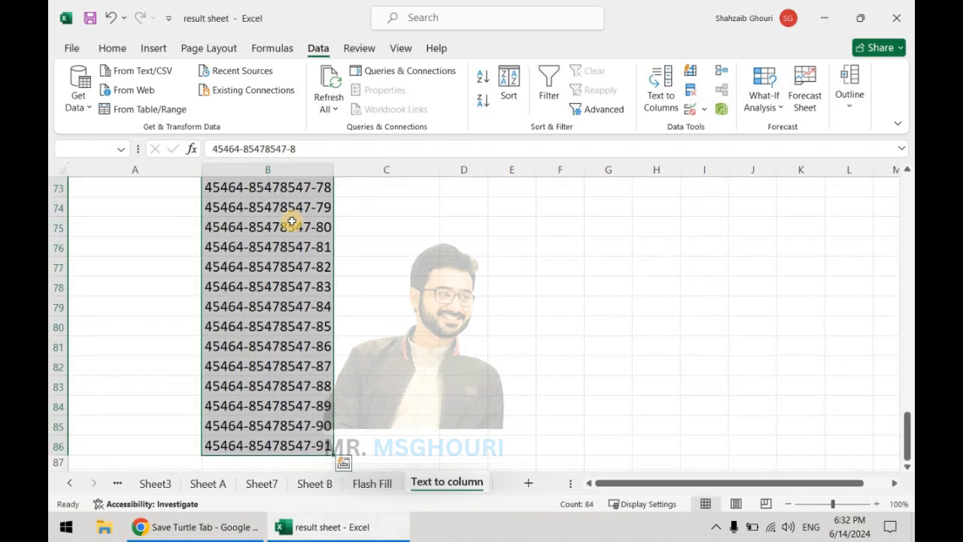
pyautogui.scroll(20, 304, 223)
pyautogui.scroll(4, 302, 228)
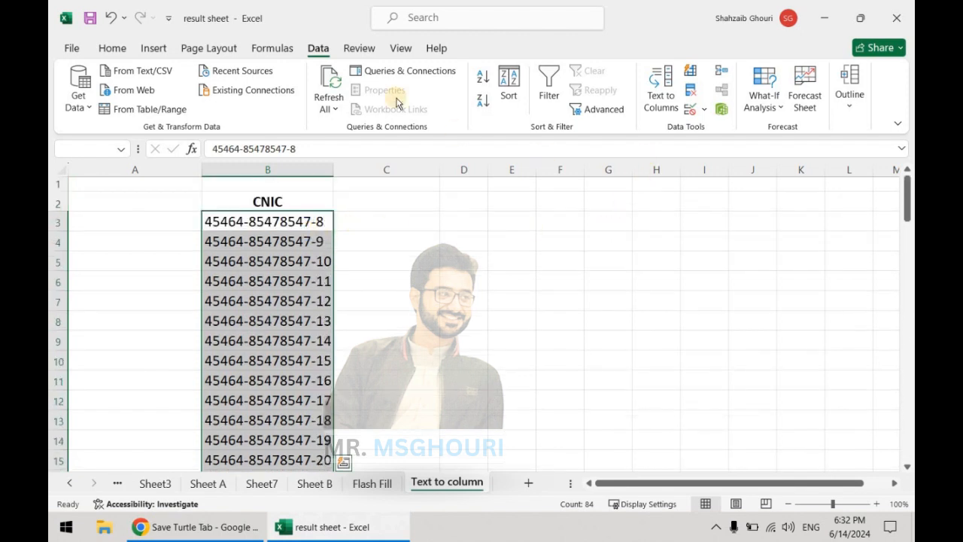
# - Start Text to Columns on the CNIC values as Delimited, using a hyphen instead of tab as the delimiter
pyautogui.click(662, 108)
pyautogui.moveTo(578, 71); pyautogui.dragTo(605, 123)
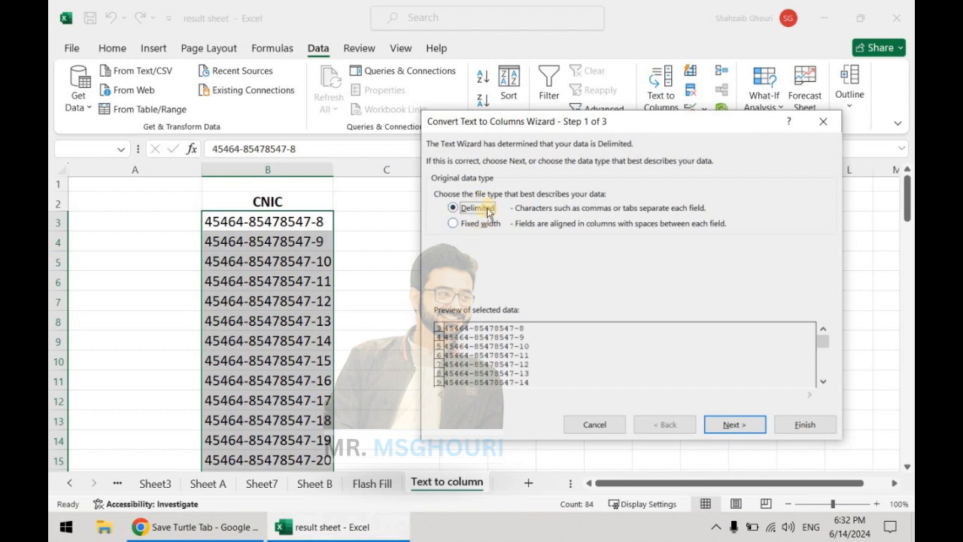
pyautogui.click(734, 426)
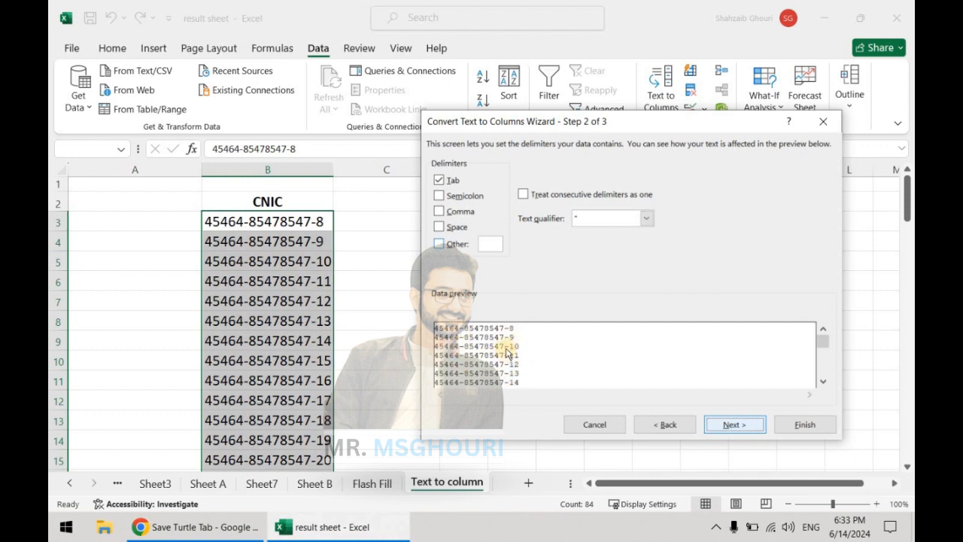
pyautogui.click(448, 181)
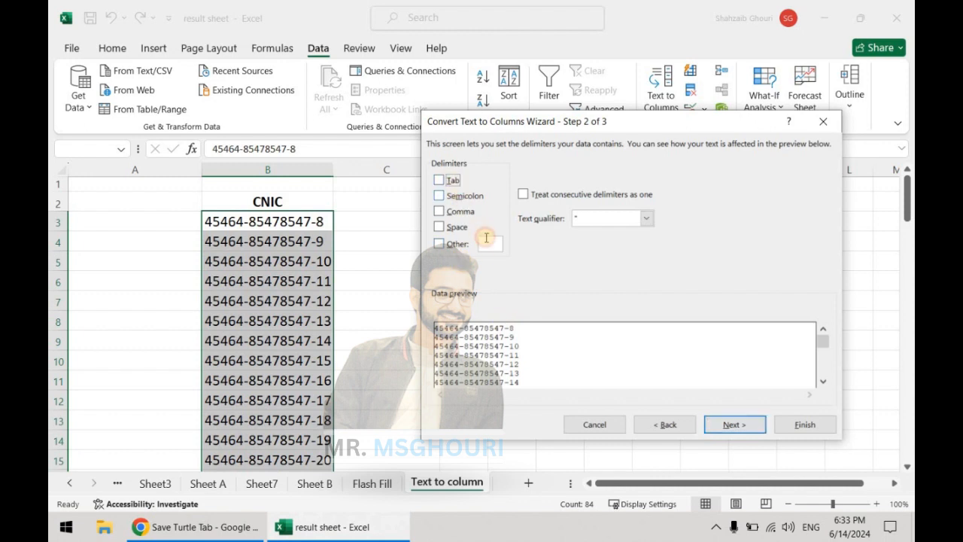
pyautogui.click(458, 244)
pyautogui.write('-')
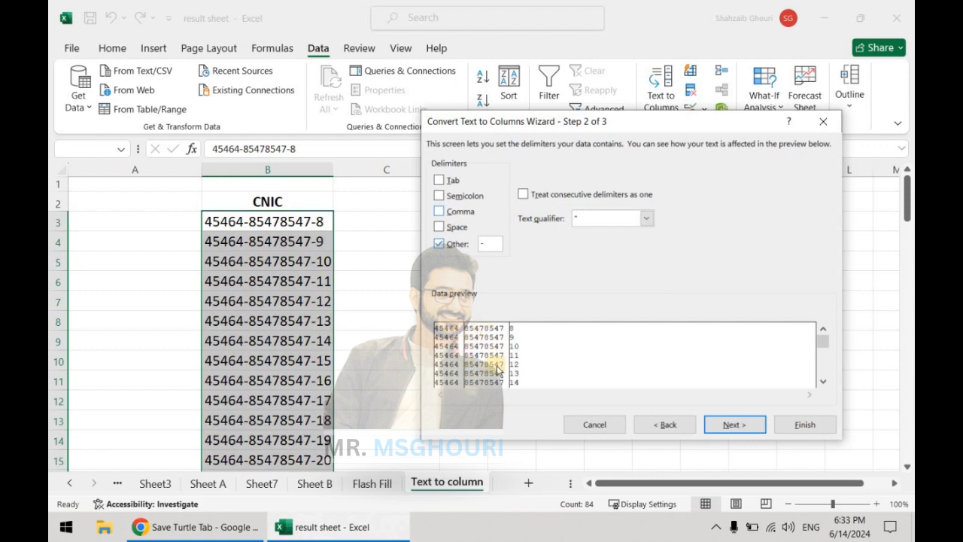
# - Try the space delimiter on the CNIC values, return to the hyphen alone and finish the split
pyautogui.click(439, 227)
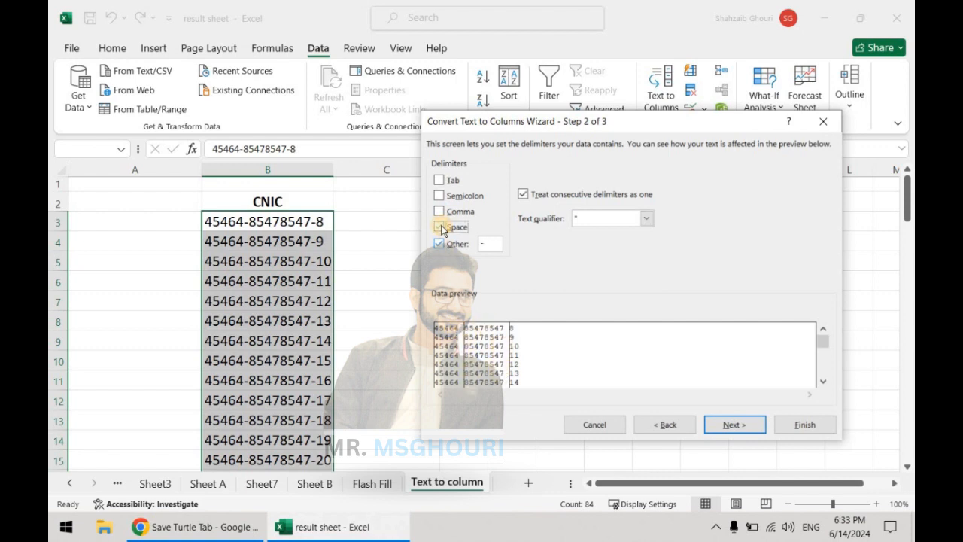
pyautogui.click(441, 245)
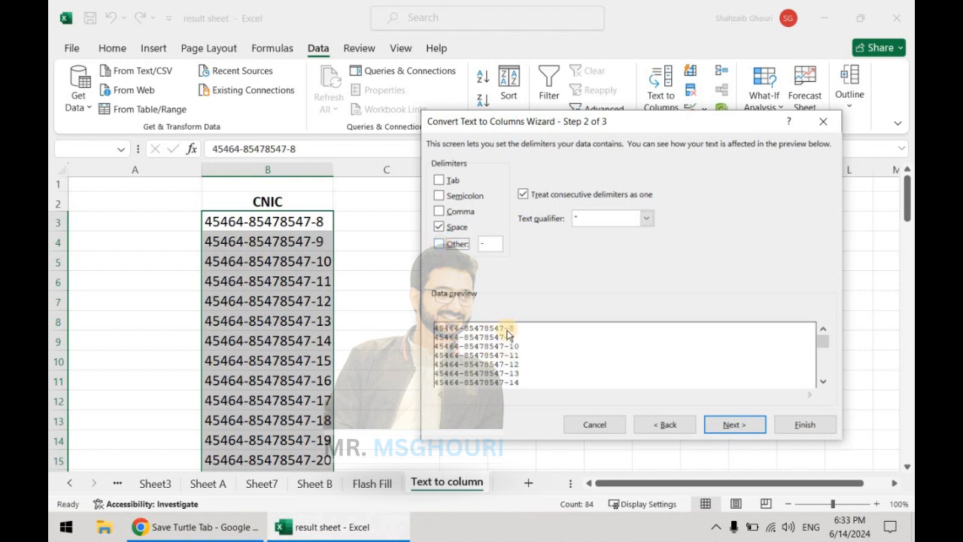
pyautogui.click(456, 228)
pyautogui.click(467, 251)
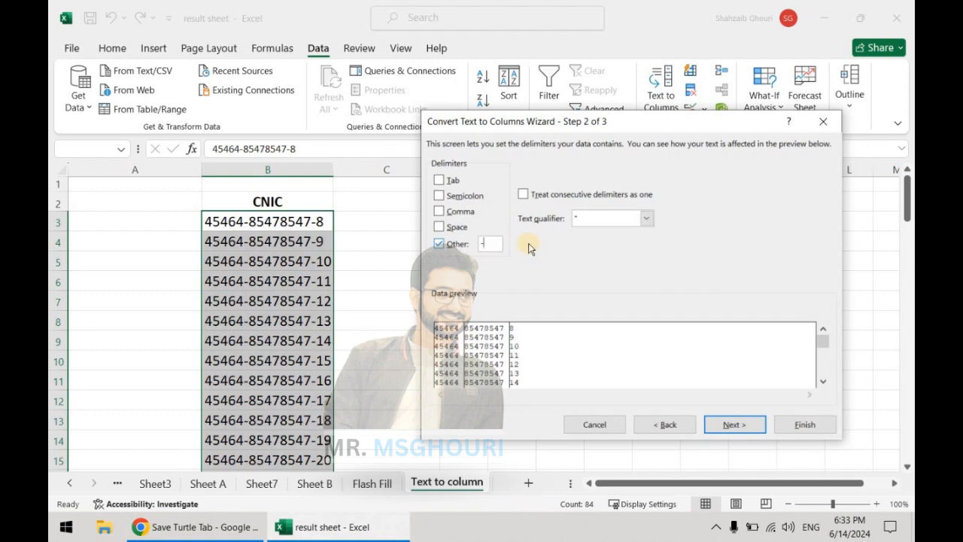
pyautogui.click(736, 426)
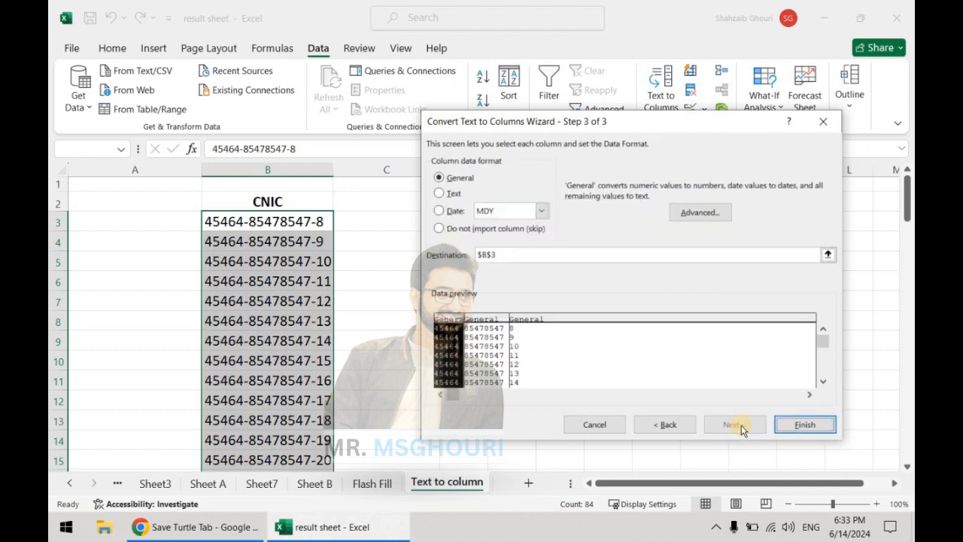
pyautogui.click(800, 426)
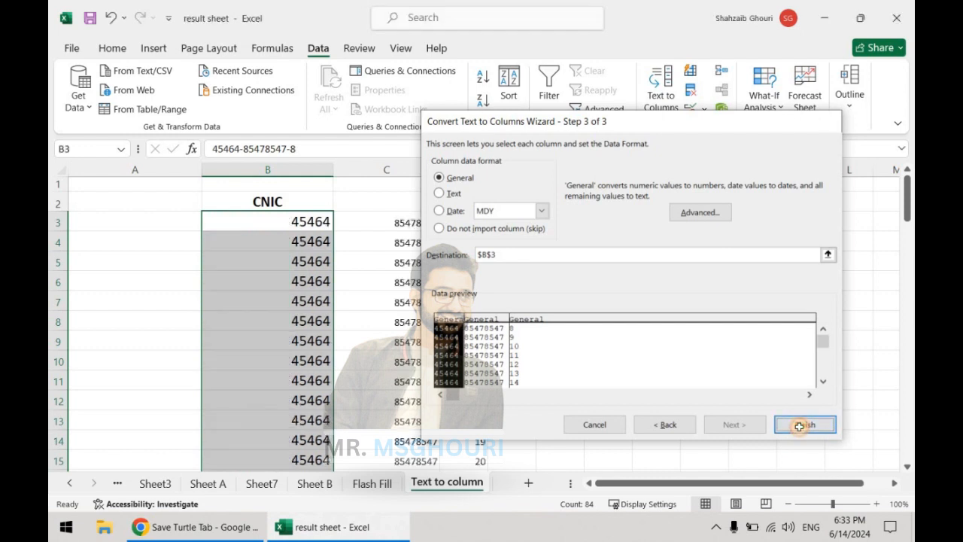
# - Check the separated CNIC parts in row 3 and undo the hyphen-delimited split
pyautogui.click(640, 339)
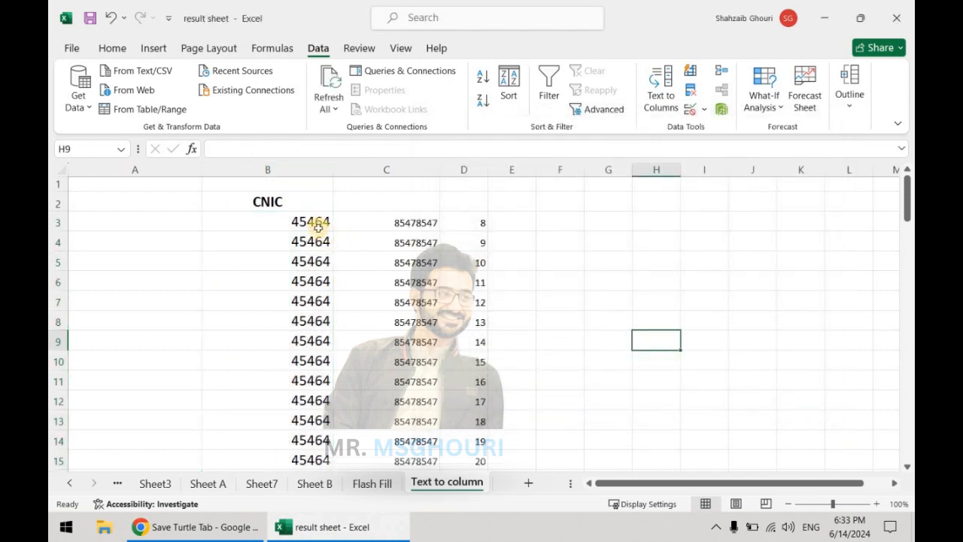
pyautogui.click(318, 228)
pyautogui.click(417, 222)
pyautogui.click(476, 224)
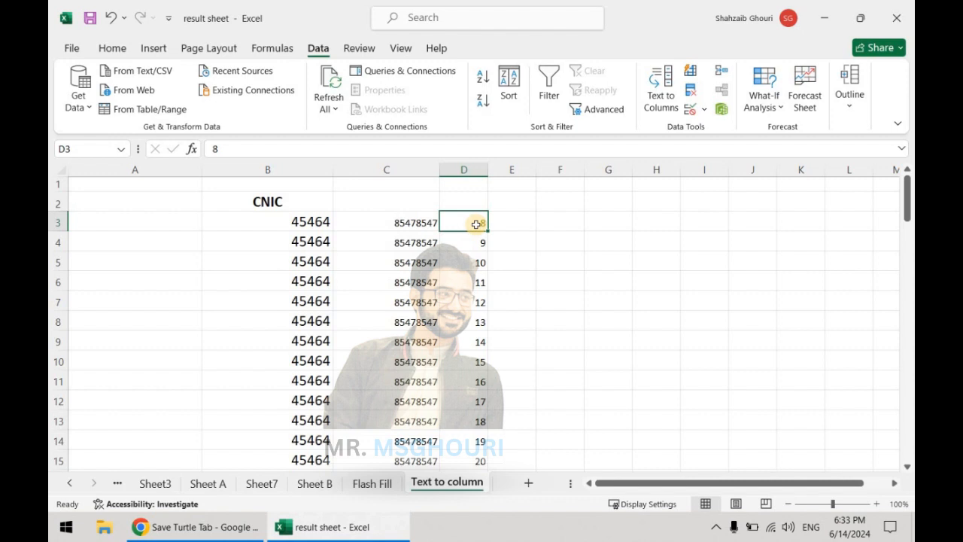
pyautogui.press('Right')
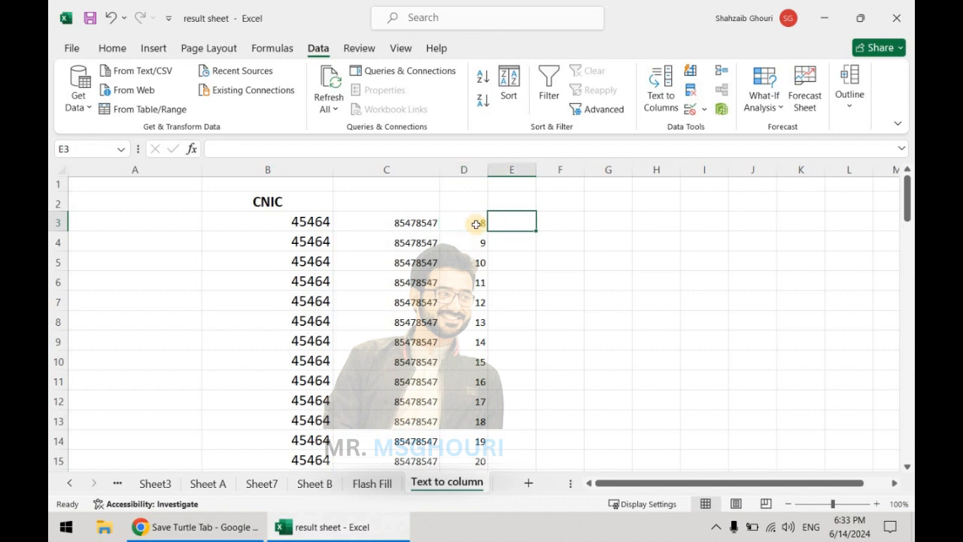
pyautogui.hotkey('ctrl', 'z')
# - Split the CNIC values with Text to Columns as Fixed width, placing column breaks before and after both hyphens
pyautogui.click(662, 90)
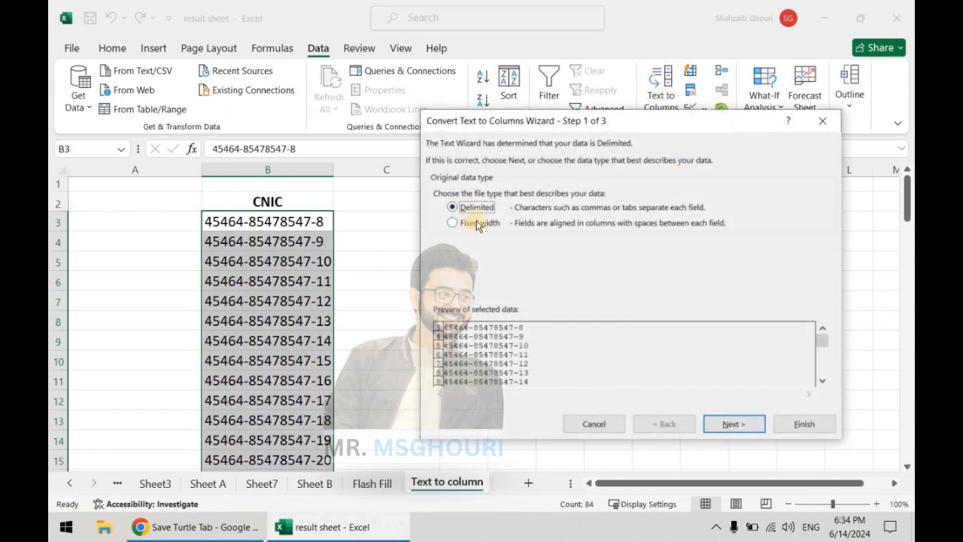
pyautogui.click(738, 423)
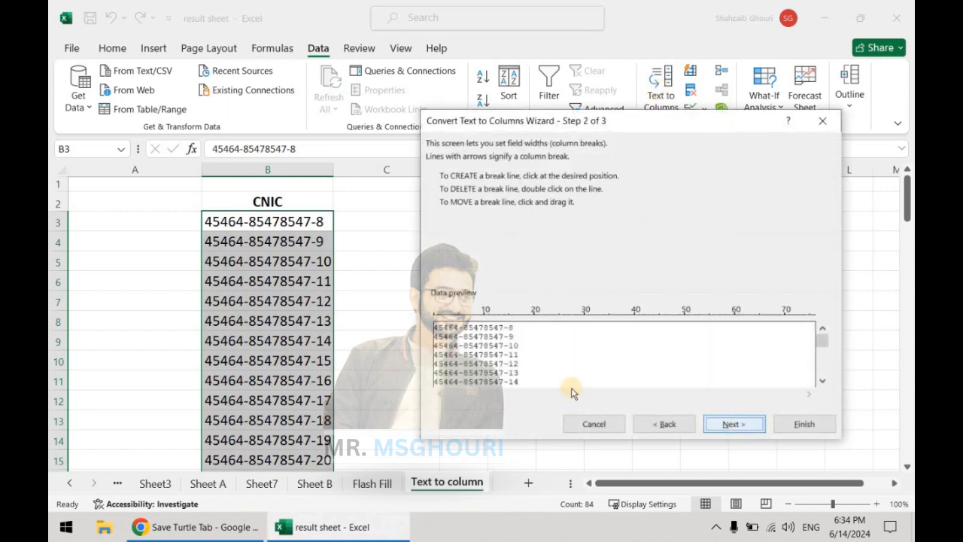
pyautogui.click(460, 332)
pyautogui.click(465, 332)
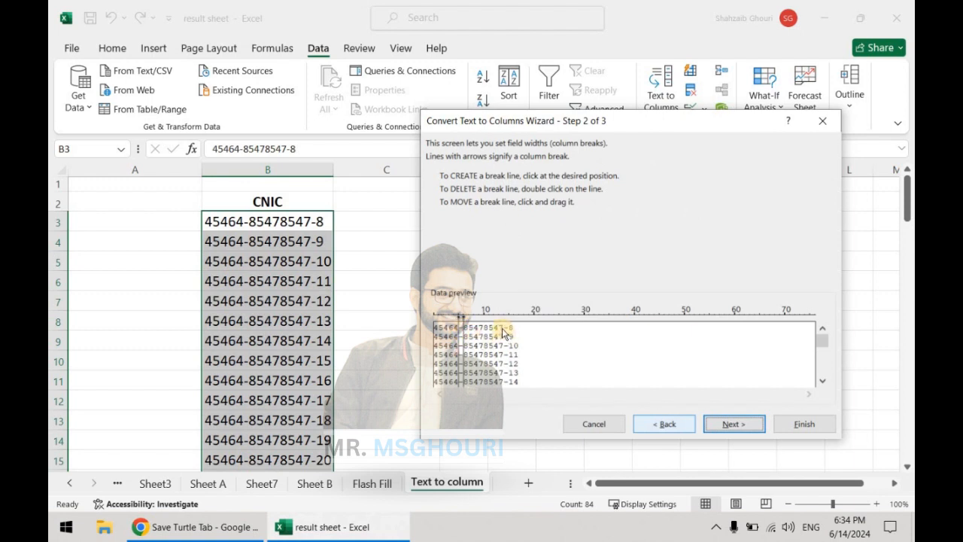
pyautogui.click(505, 332)
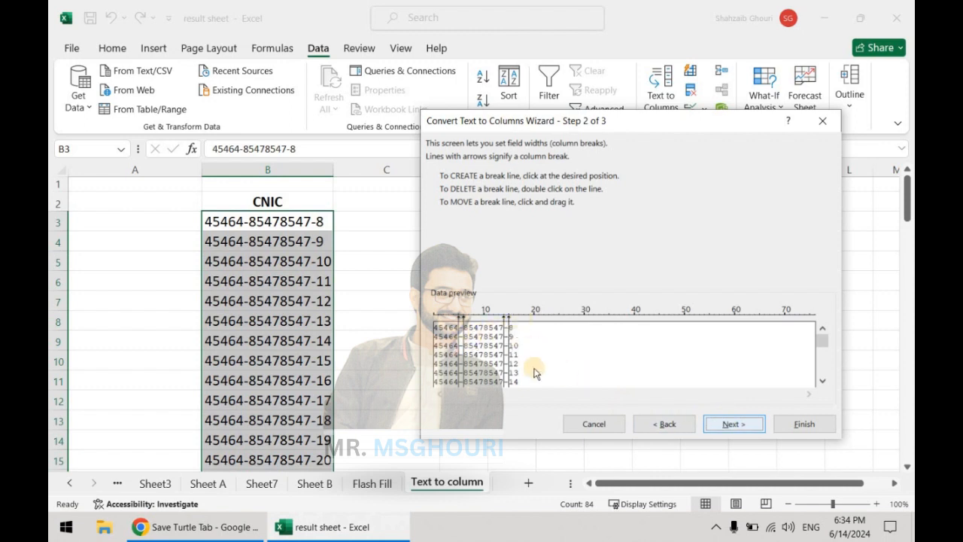
pyautogui.click(510, 317)
pyautogui.click(732, 426)
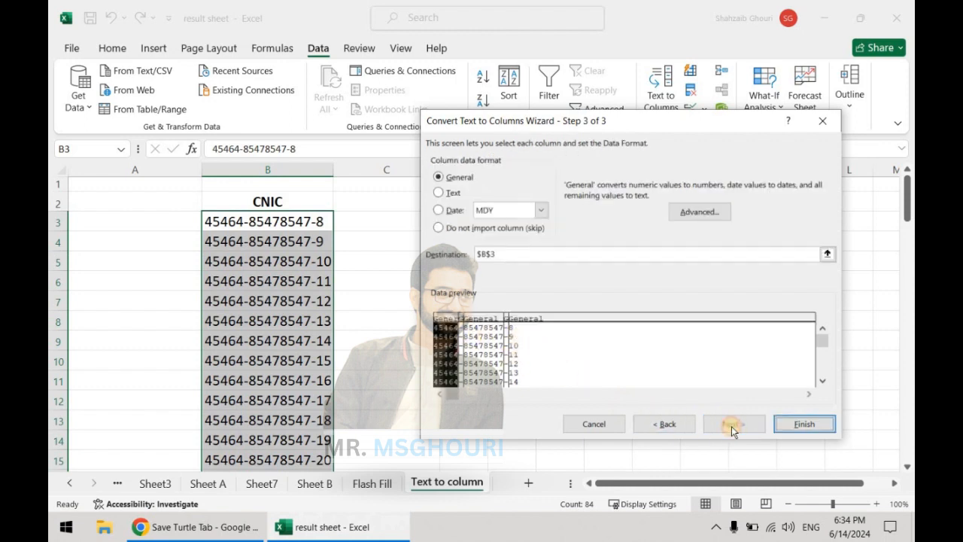
pyautogui.click(786, 422)
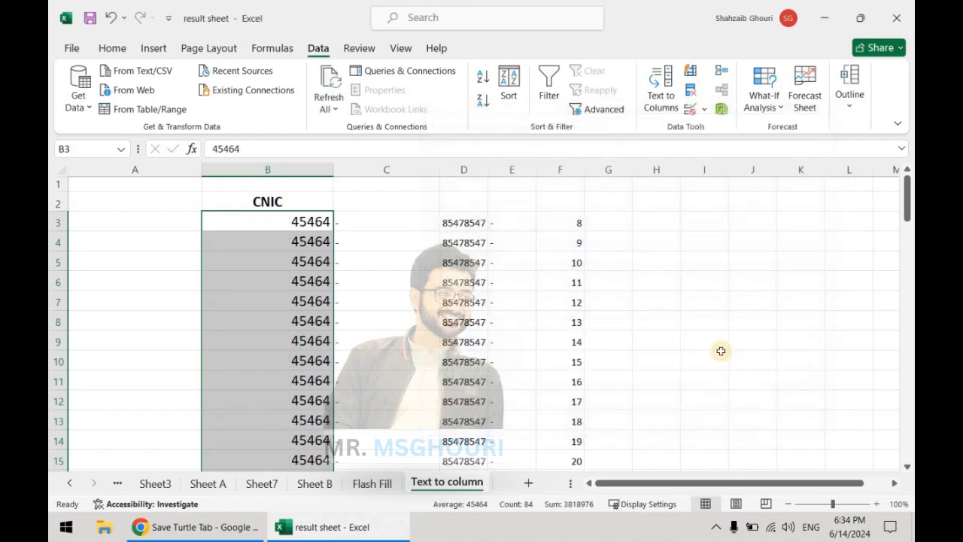
# - Examine how the fixed-width split distributed the CNIC parts and hyphens across columns B to F
pyautogui.click(707, 360)
pyautogui.click(318, 220)
pyautogui.click(372, 223)
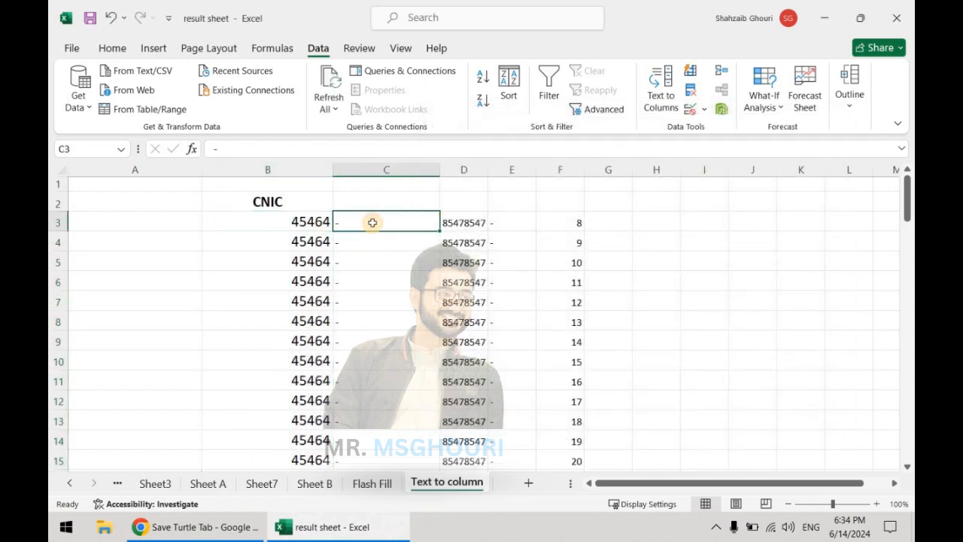
pyautogui.click(463, 222)
pyautogui.click(516, 229)
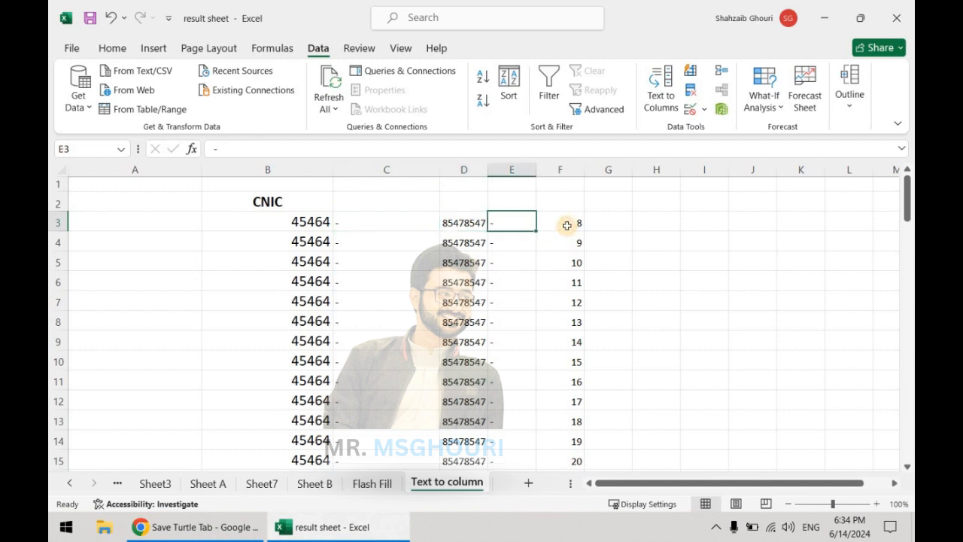
pyautogui.click(566, 224)
pyautogui.click(565, 241)
pyautogui.click(523, 266)
pyautogui.click(453, 260)
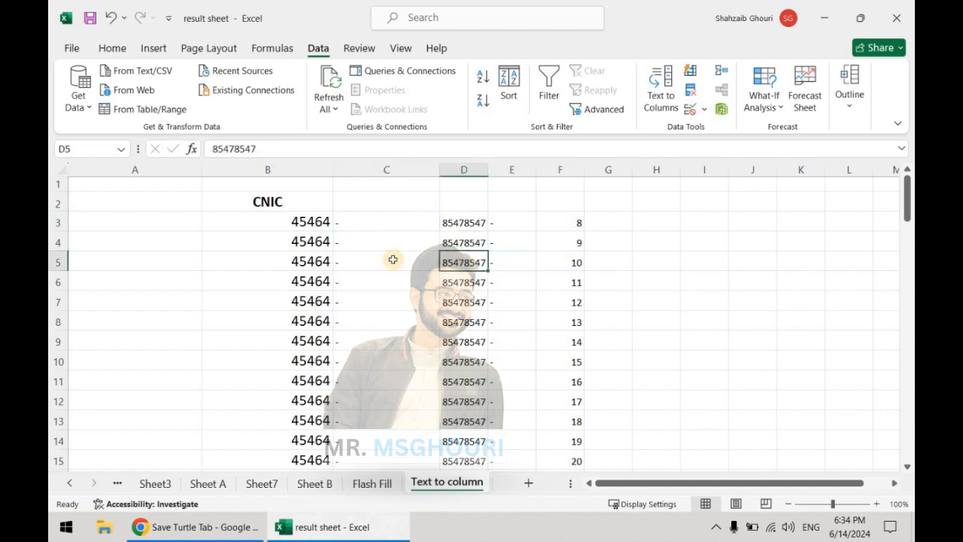
pyautogui.click(386, 260)
pyautogui.click(323, 260)
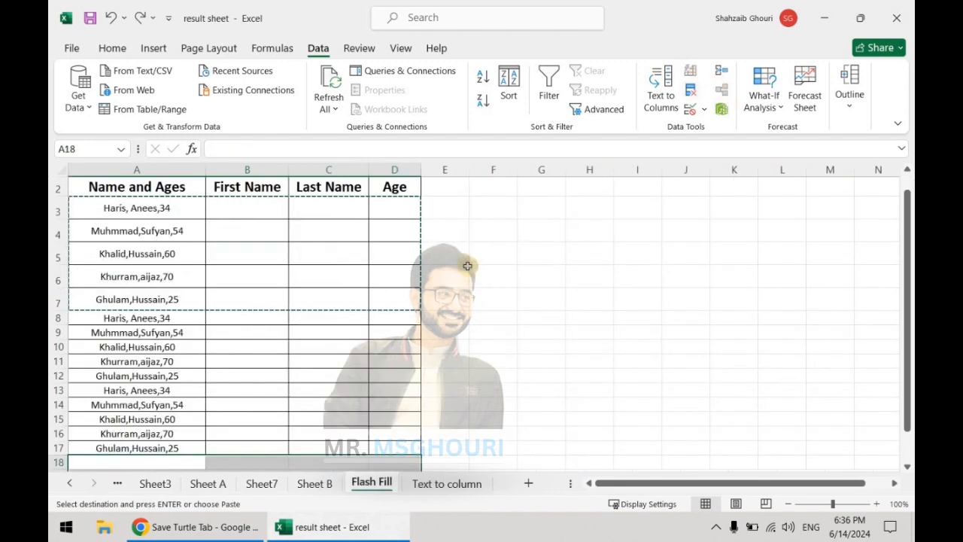
# - Cancel the pending copy of the table range A3:D7 on the Flash Fill sheet
pyautogui.click(461, 271)
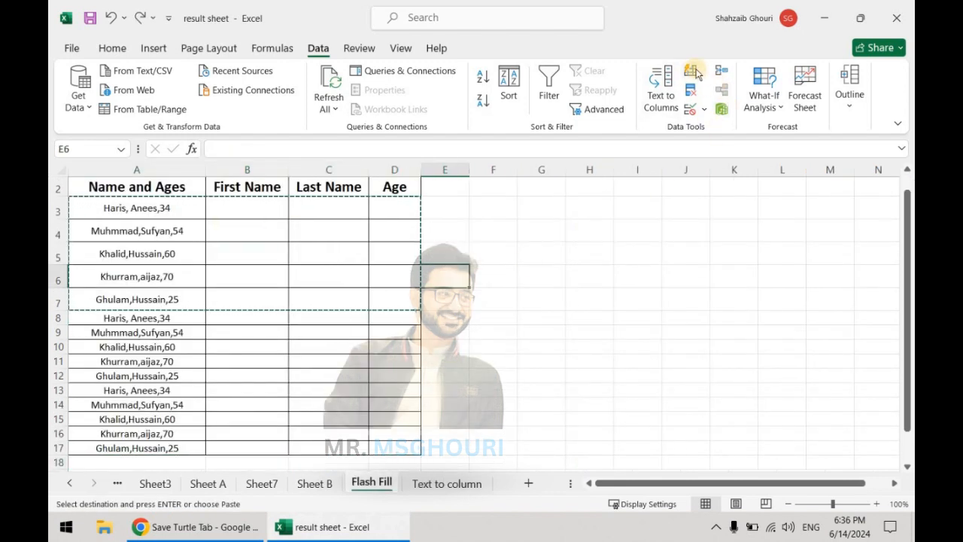
pyautogui.click(245, 233)
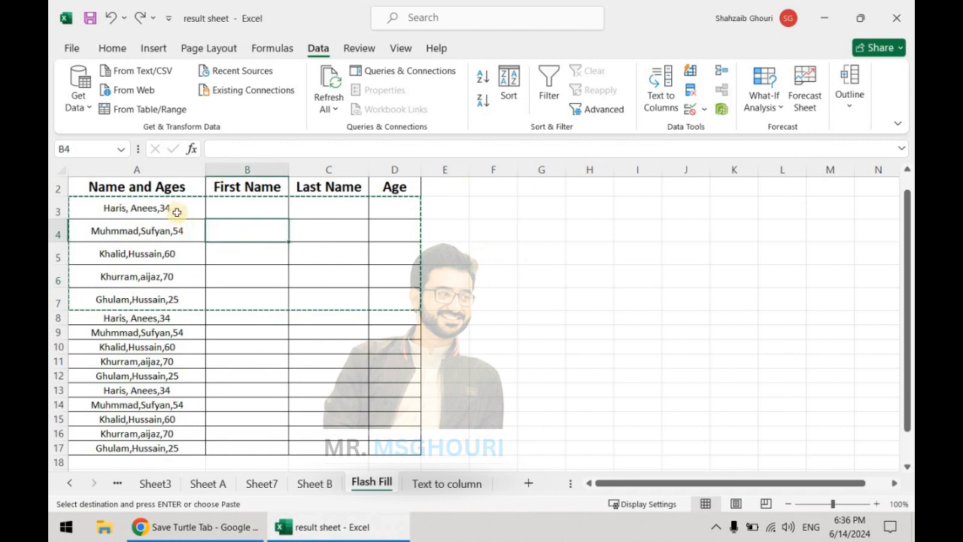
pyautogui.click(172, 210)
pyautogui.press('Escape')
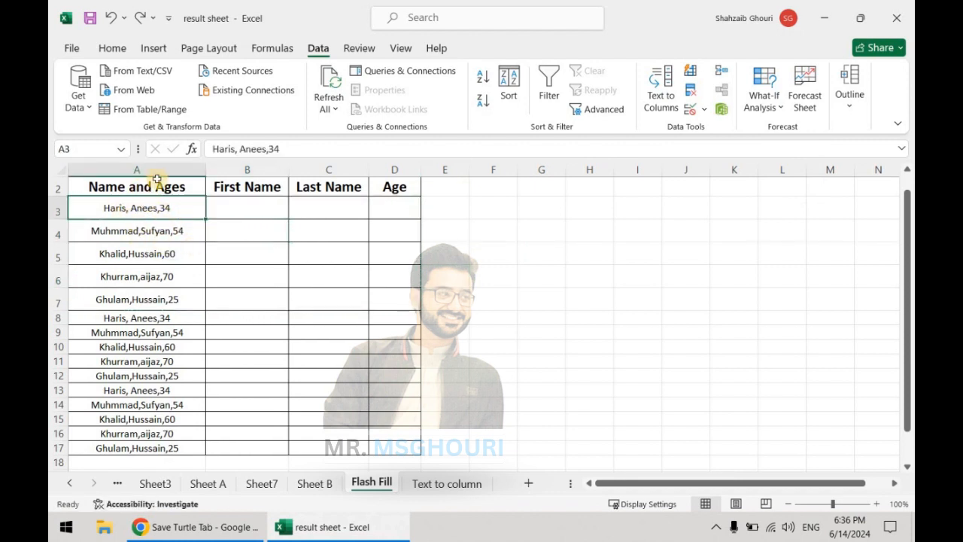
# - Fill row 3 of the table with the person's first name, last name and age 34 from the combined entry
pyautogui.click(247, 210)
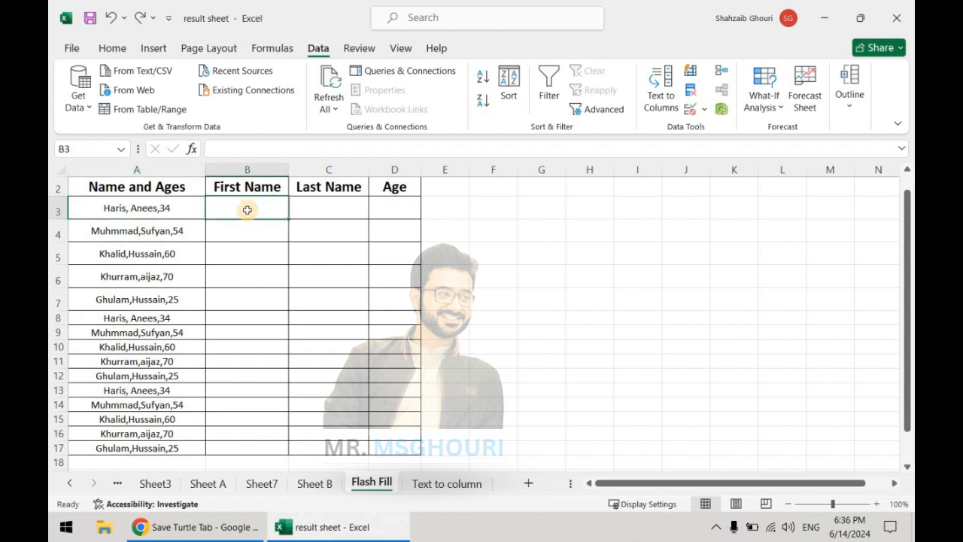
pyautogui.write('Haris')
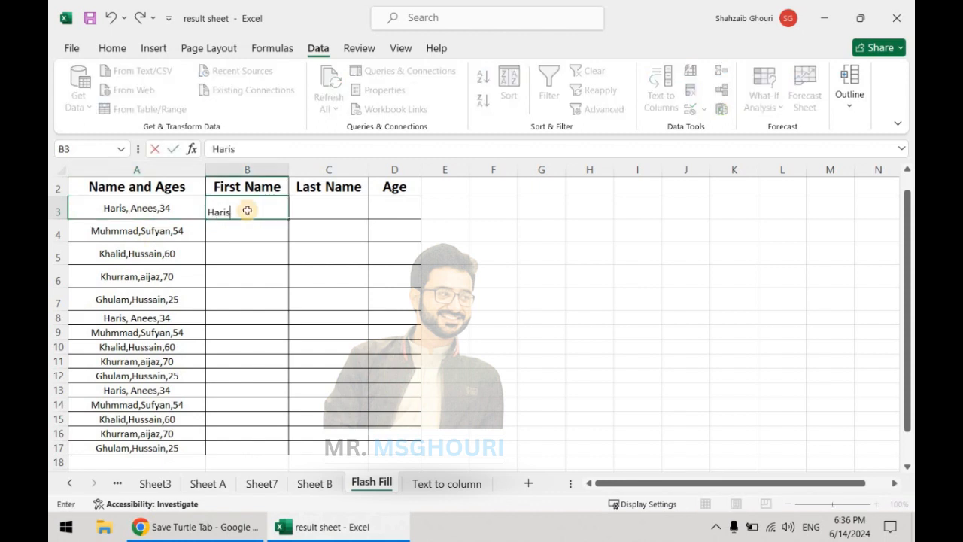
pyautogui.press('Tab')
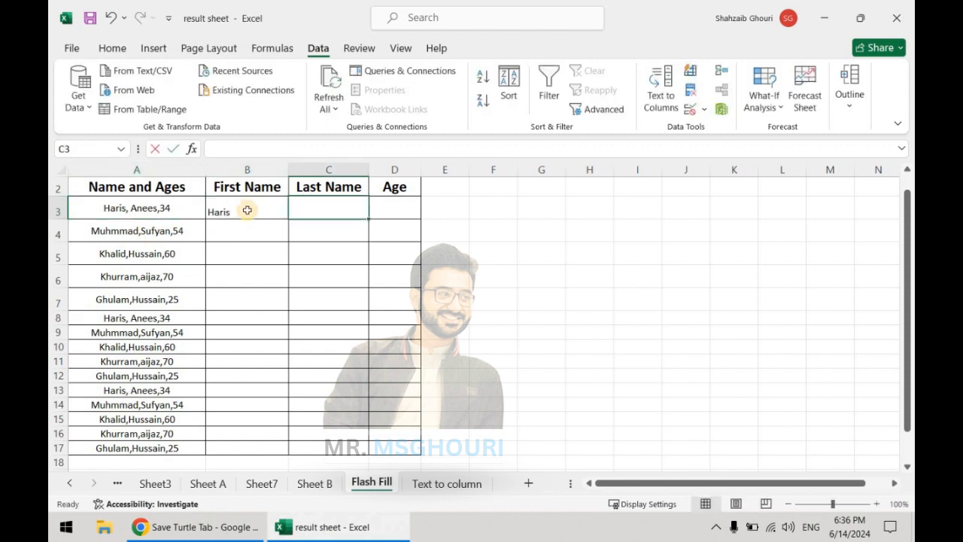
pyautogui.write('Anees')
pyautogui.press('Tab')
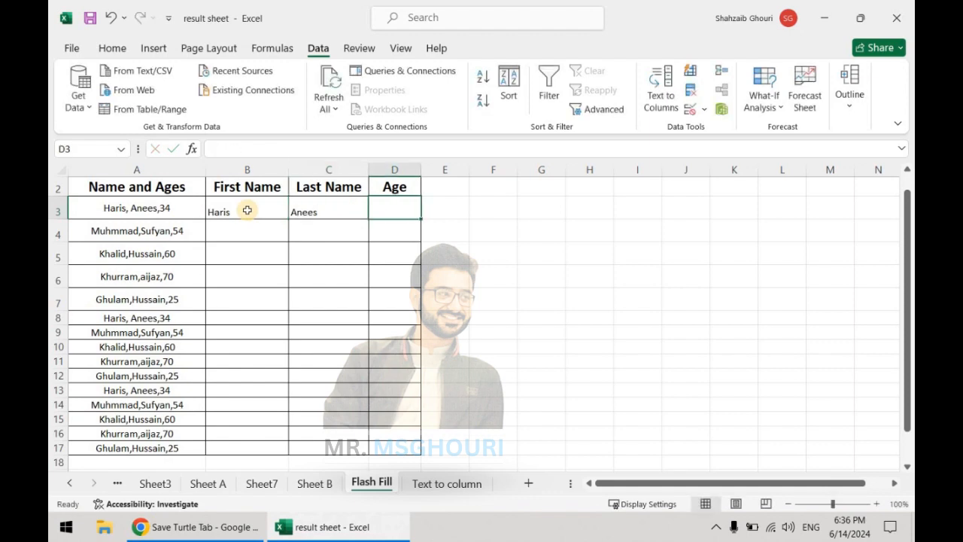
pyautogui.write('34')
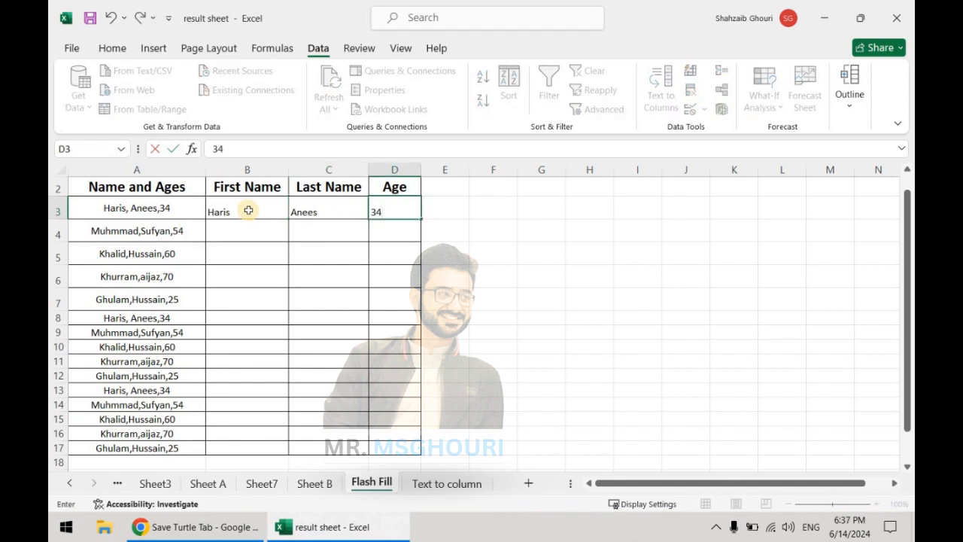
pyautogui.press('Return')
pyautogui.click(266, 186)
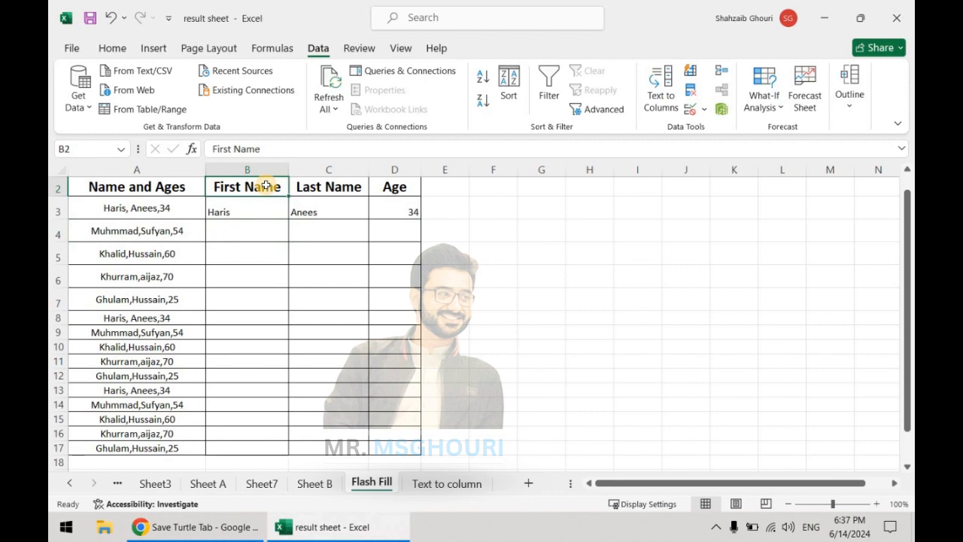
# - Flash Fill the First Name column over B2:B17 from the example in row 3
pyautogui.moveTo(266, 185); pyautogui.dragTo(261, 392)
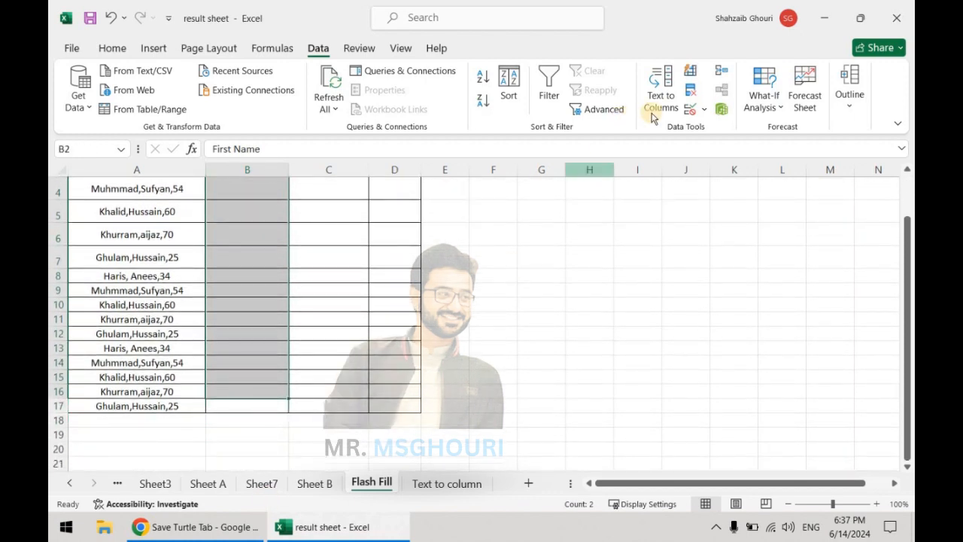
pyautogui.scroll(1, 294, 342)
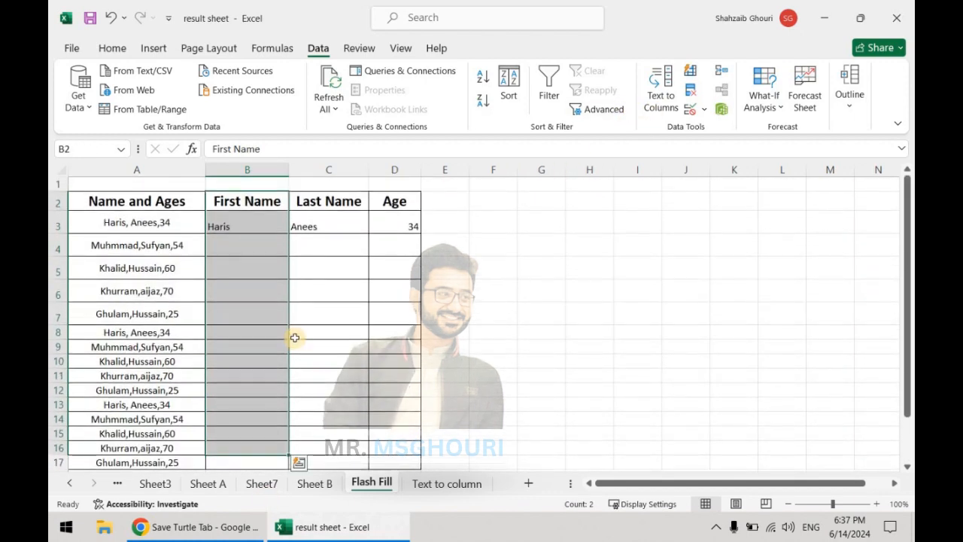
pyautogui.hotkey('shift', 'Down')
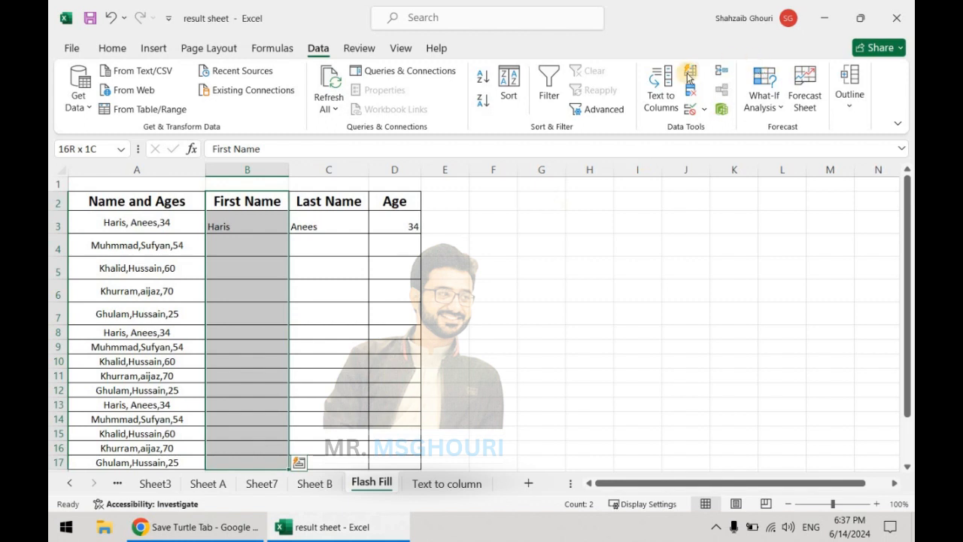
pyautogui.click(690, 75)
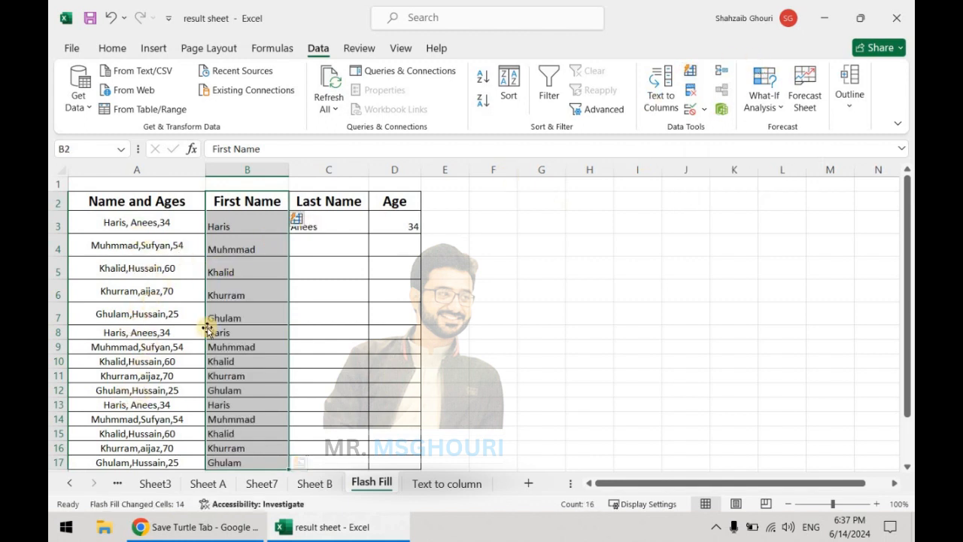
# - Flash Fill the Last Name column over C2:C17 from the example in row 3
pyautogui.click(324, 241)
pyautogui.moveTo(340, 198); pyautogui.dragTo(340, 271)
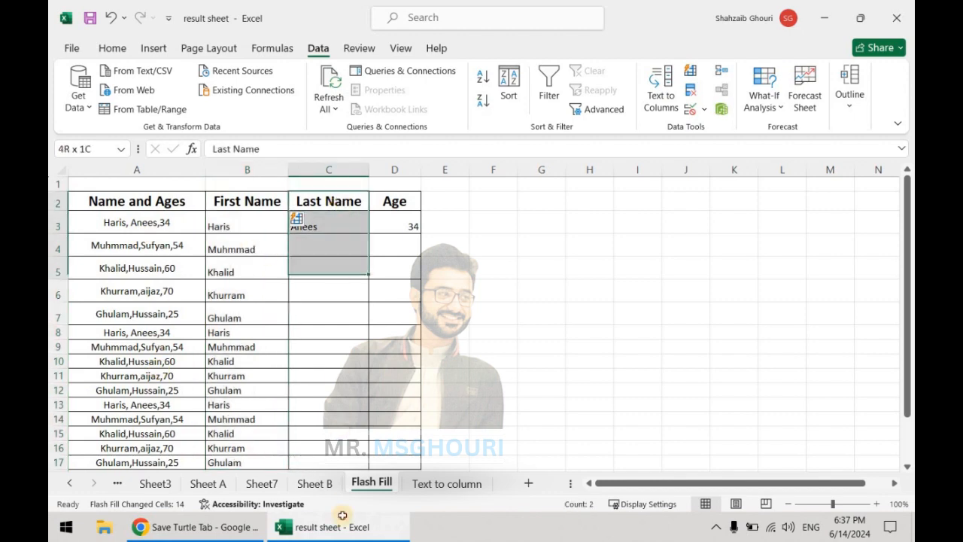
pyautogui.moveTo(342, 515); pyautogui.dragTo(343, 400)
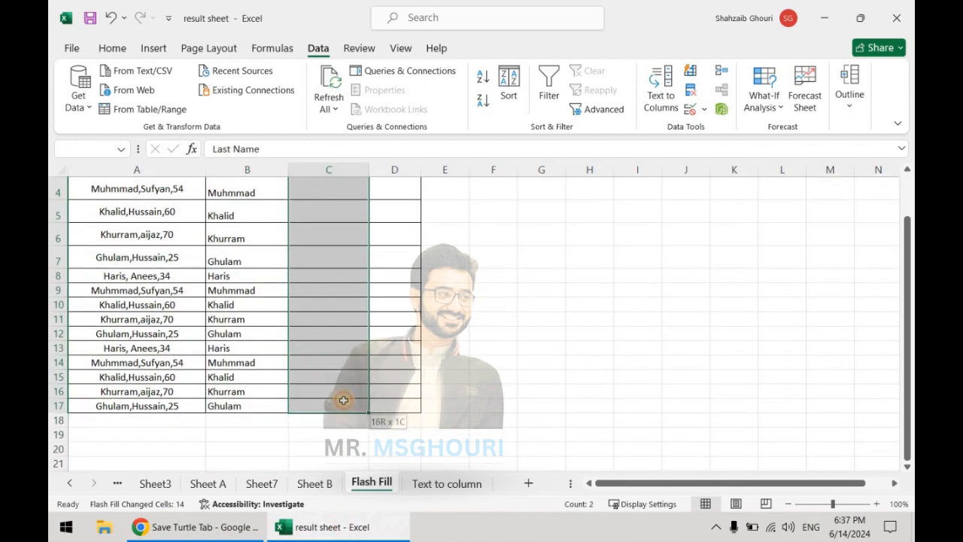
pyautogui.click(686, 71)
# - Flash Fill the Age column over D2:D17 from the example in row 3
pyautogui.moveTo(396, 200); pyautogui.dragTo(409, 462)
pyautogui.scroll(-1, 482, 447)
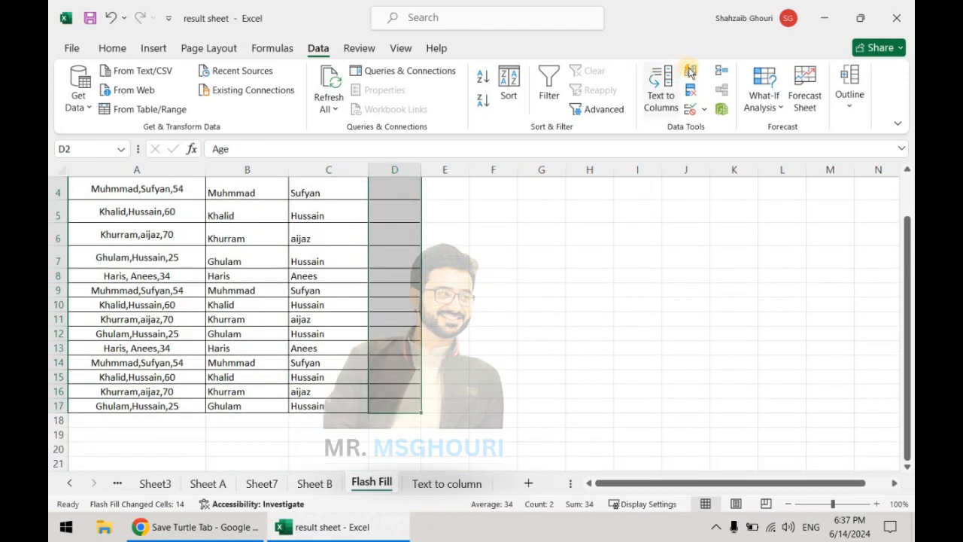
pyautogui.click(689, 72)
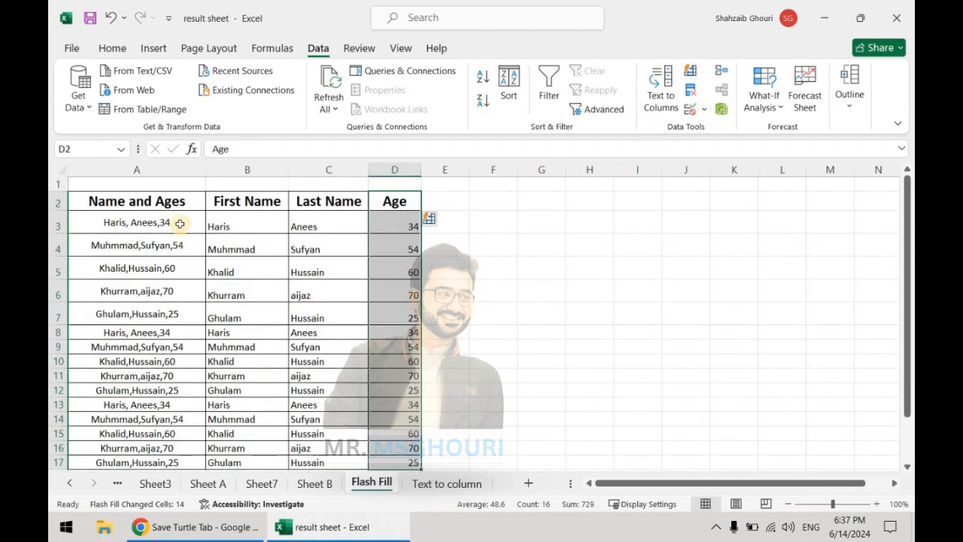
# - Compare the filled first names, last names and ages with the combined entries in column A
pyautogui.click(180, 223)
pyautogui.press('Down')
pyautogui.press('Down')
pyautogui.press('Down')
pyautogui.press('Down')
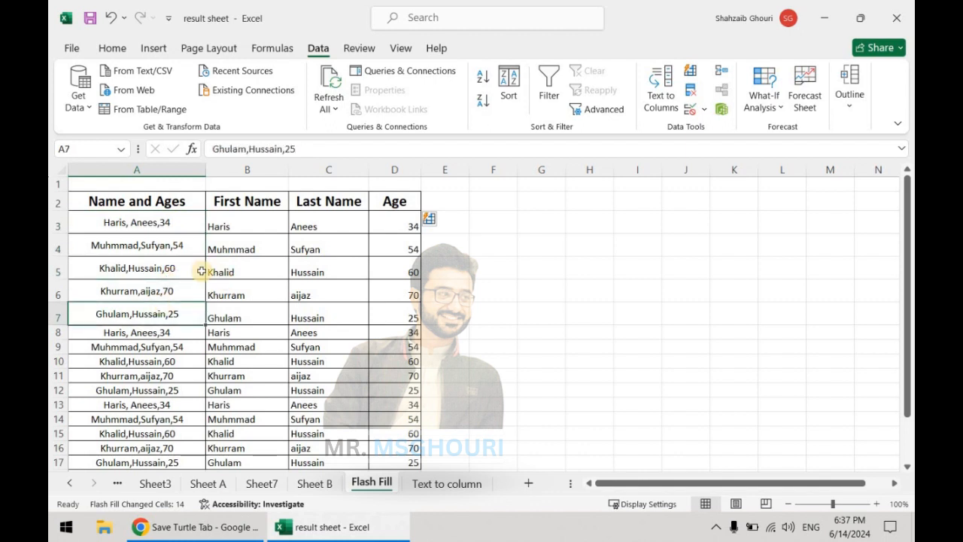
pyautogui.press('Up')
pyautogui.press('Up')
pyautogui.press('Right')
pyautogui.press('Right')
pyautogui.press('Right')
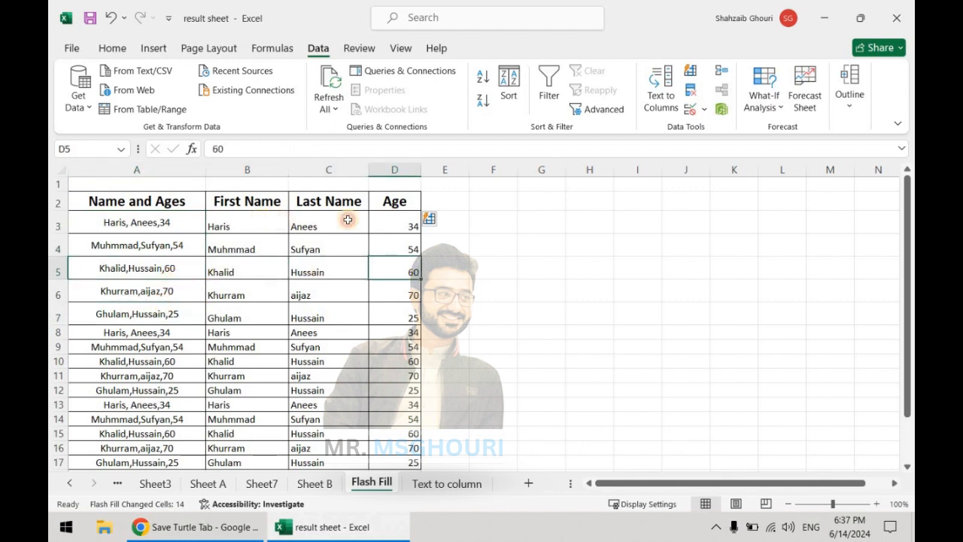
pyautogui.moveTo(248, 223); pyautogui.dragTo(390, 223)
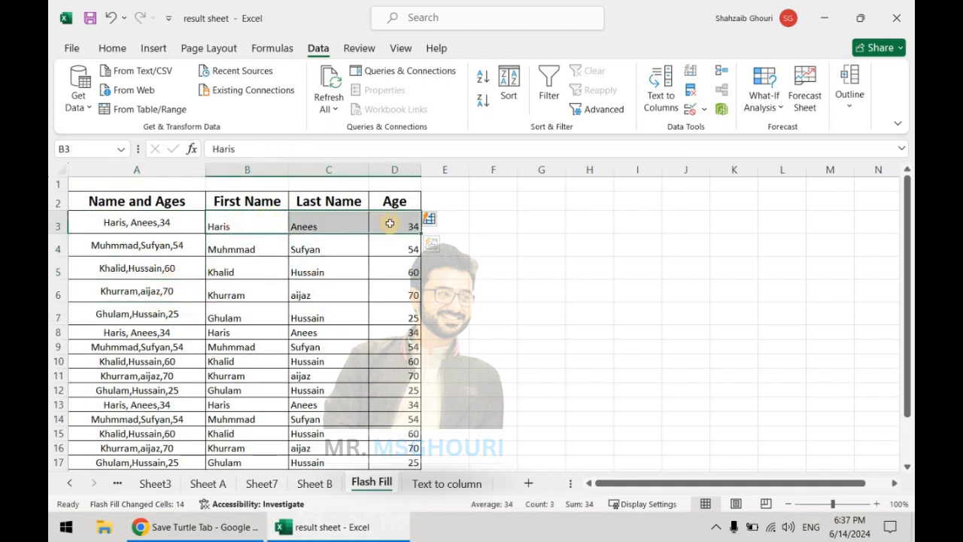
pyautogui.click(157, 245)
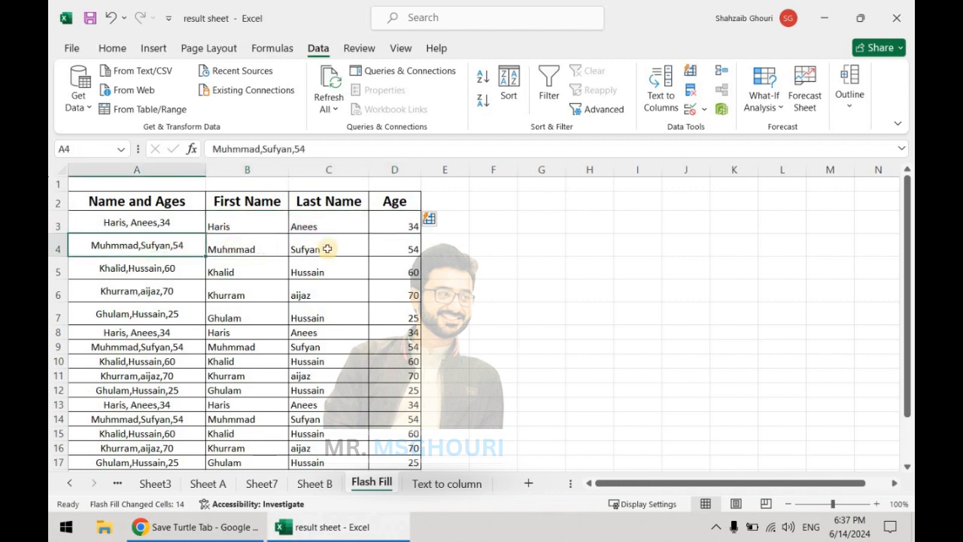
pyautogui.click(256, 249)
pyautogui.click(327, 248)
pyautogui.click(396, 250)
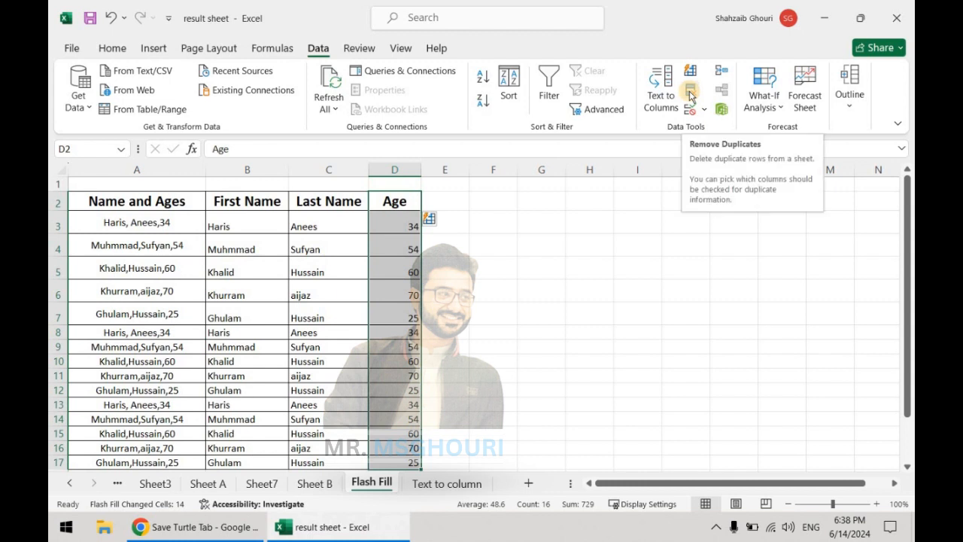
pyautogui.click(220, 226)
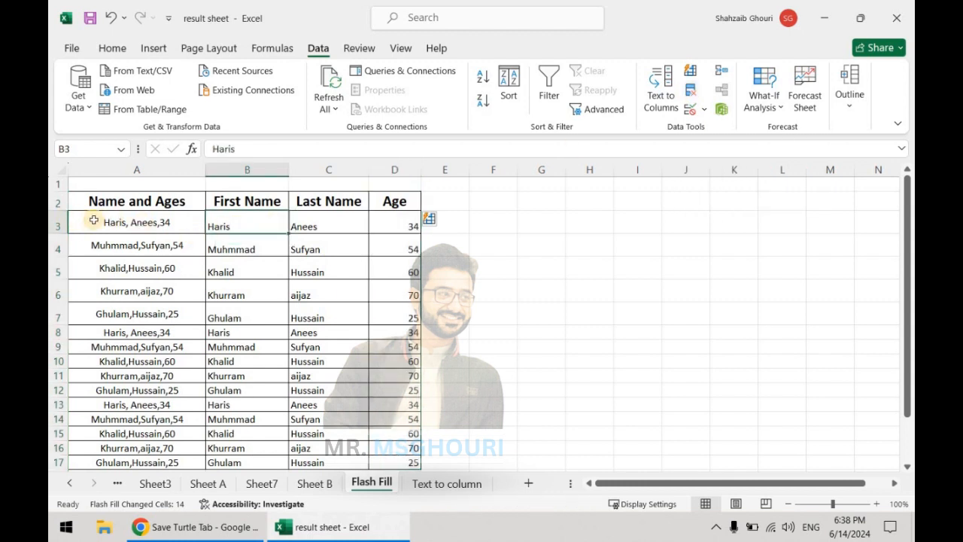
# - Start Remove Duplicates on the combined entries A3:A17, expanding the selection to the adjacent columns
pyautogui.moveTo(93, 220); pyautogui.dragTo(124, 383)
pyautogui.scroll(2, 197, 389)
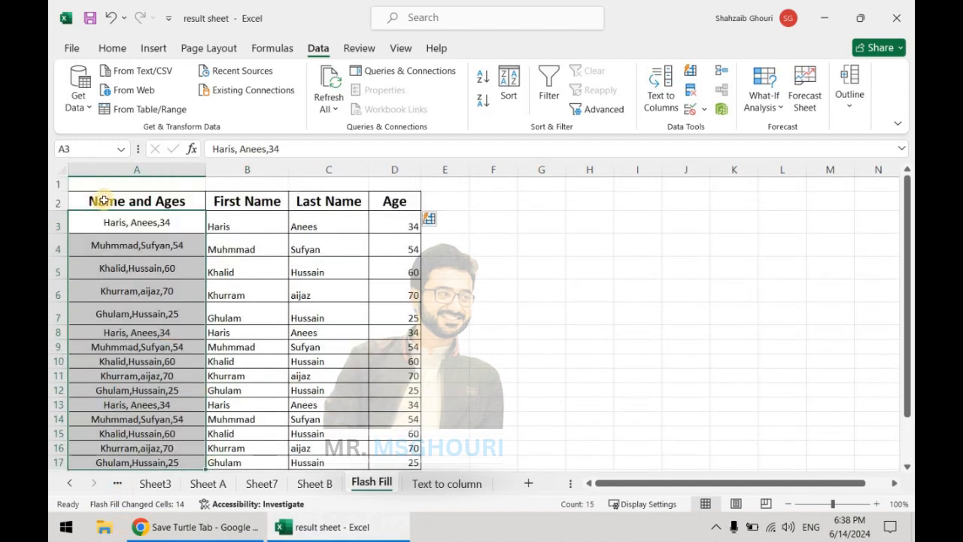
pyautogui.click(695, 92)
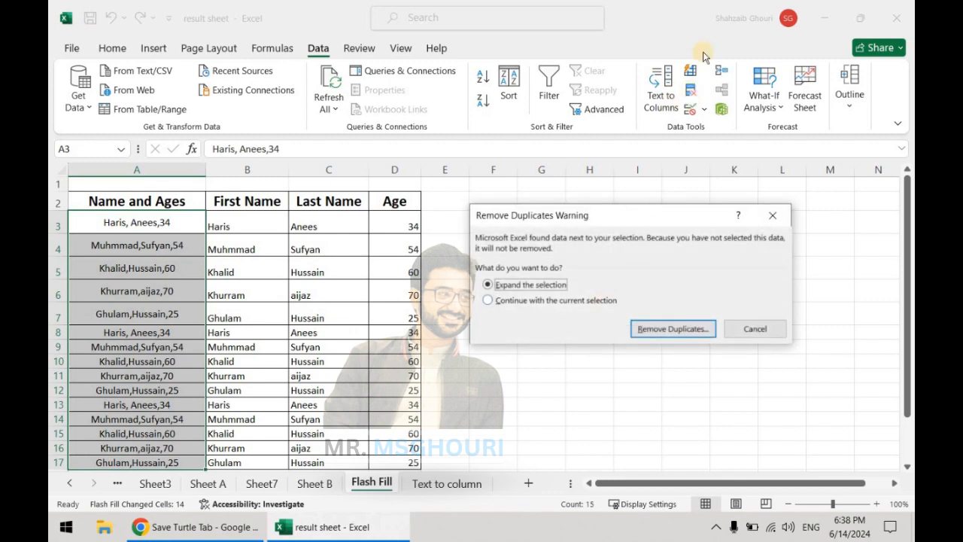
pyautogui.click(684, 338)
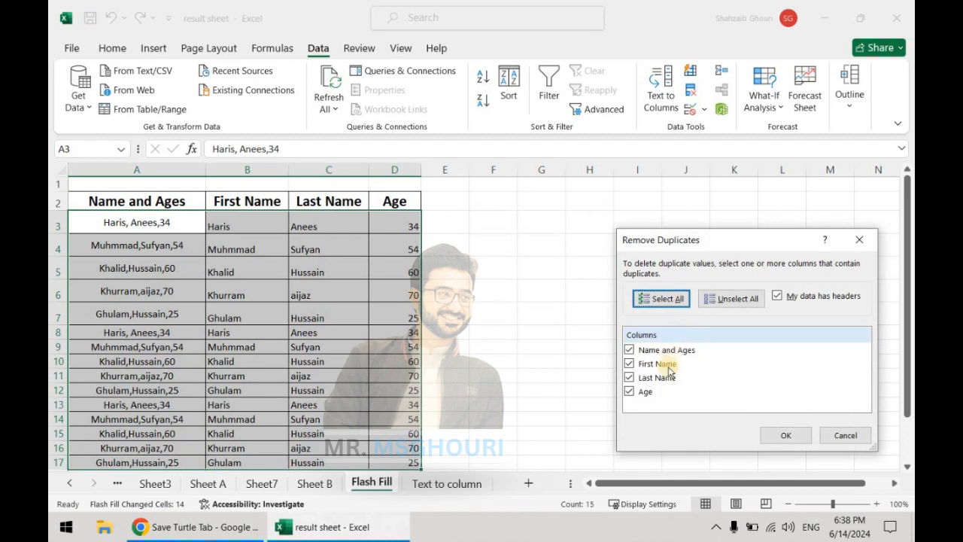
# - Remove the duplicate rows by checking only the Name and Ages column, excluding First Name, Last Name and Age
pyautogui.click(648, 364)
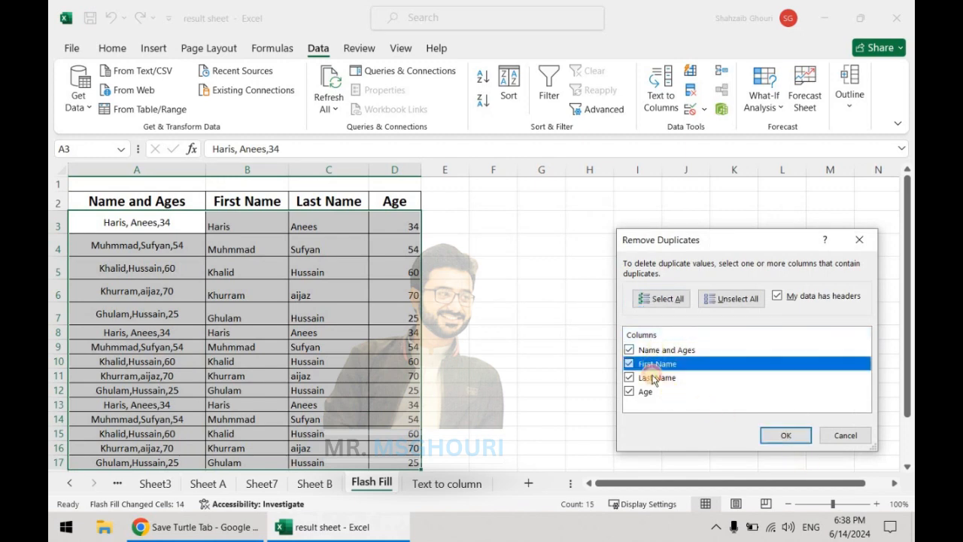
pyautogui.click(652, 377)
pyautogui.click(648, 393)
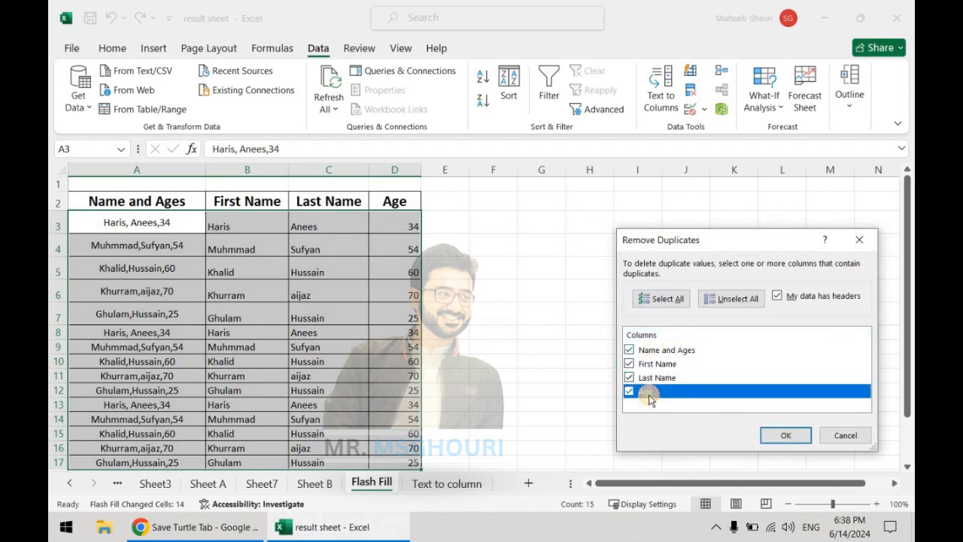
pyautogui.click(629, 392)
pyautogui.click(630, 378)
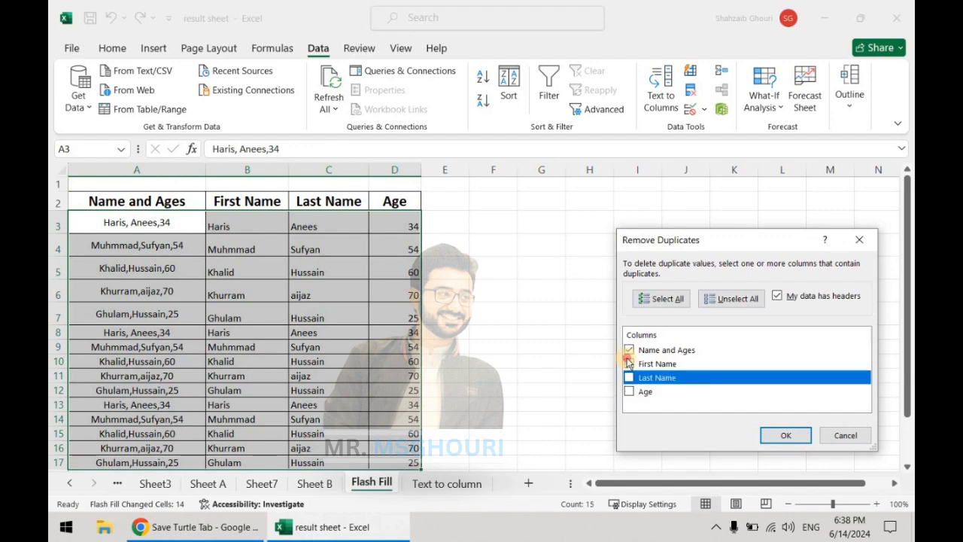
pyautogui.click(629, 364)
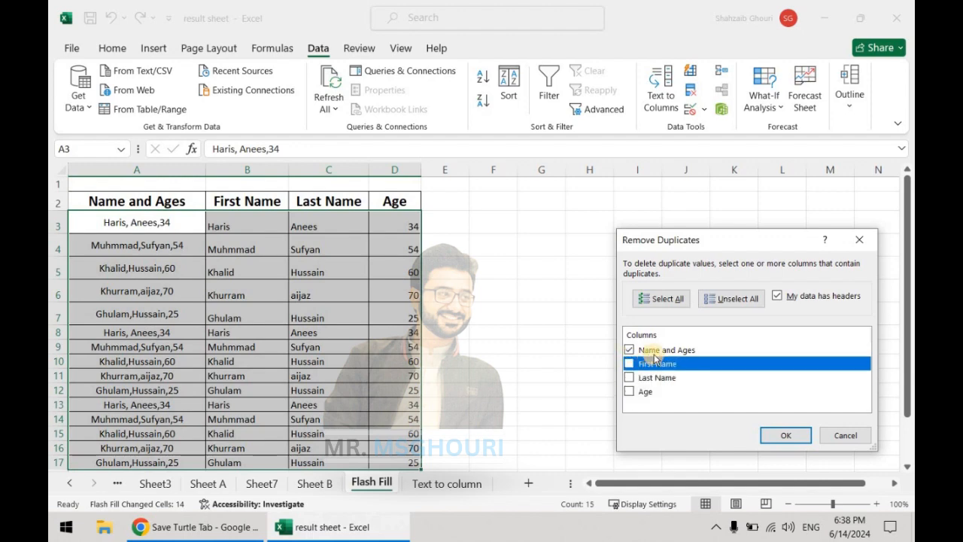
pyautogui.click(783, 435)
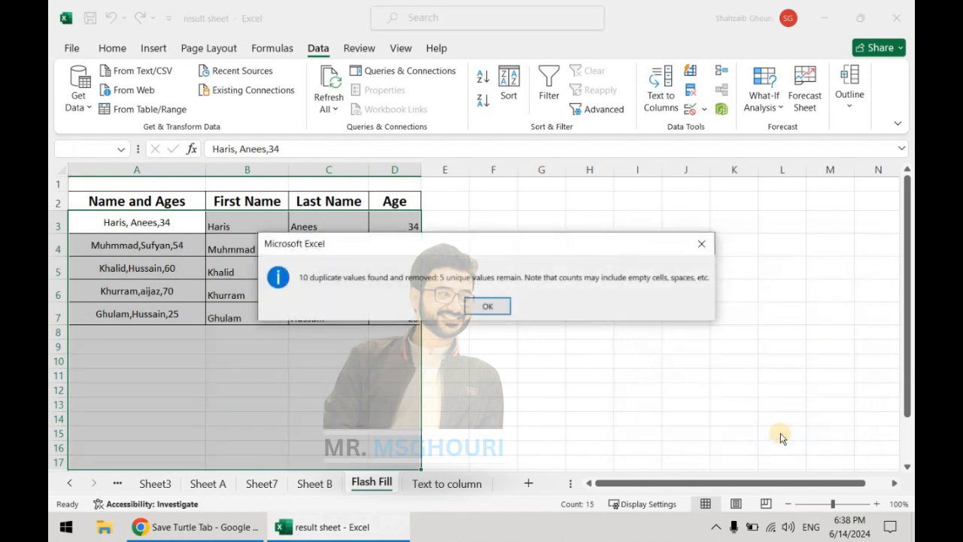
pyautogui.click(502, 307)
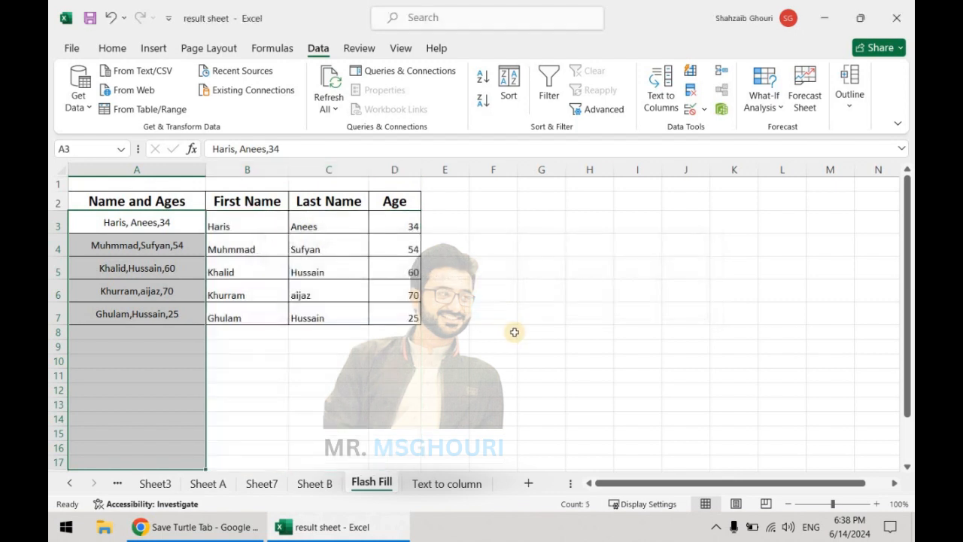
pyautogui.click(514, 331)
pyautogui.moveTo(173, 218); pyautogui.dragTo(186, 310)
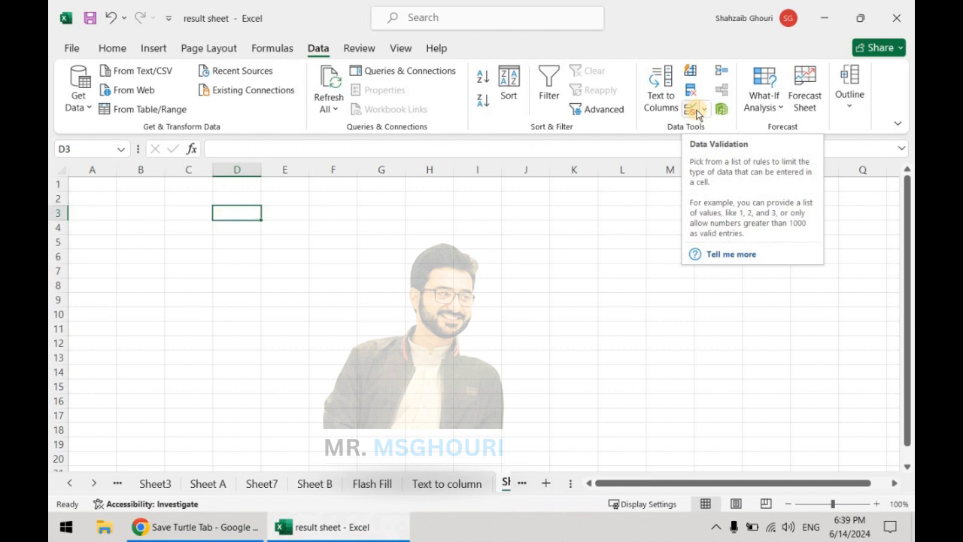
# - Add an outside border to cell C3 on the blank sheet and widen column C
pyautogui.click(333, 252)
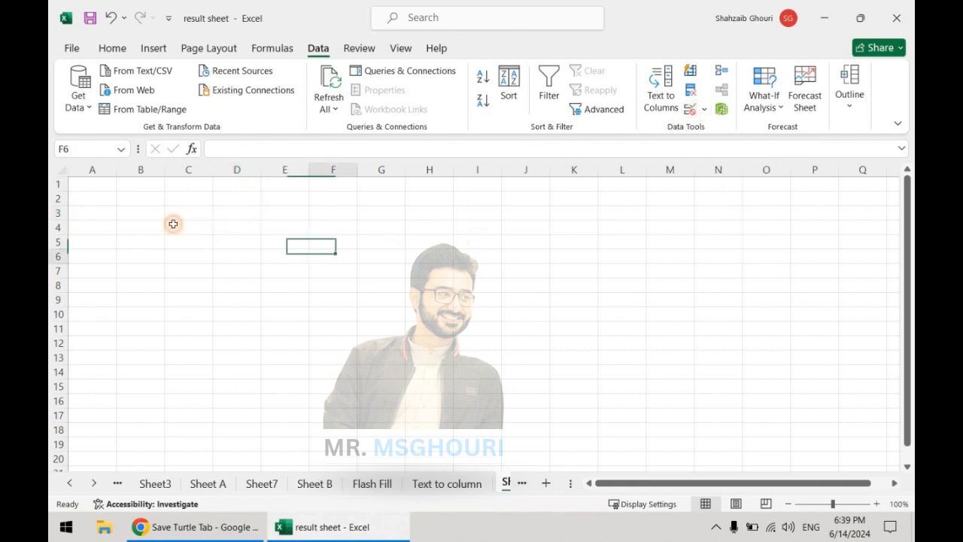
pyautogui.click(189, 213)
pyautogui.keyDown('ctrl'); pyautogui.scroll(4, 189, 213); pyautogui.keyUp('ctrl')
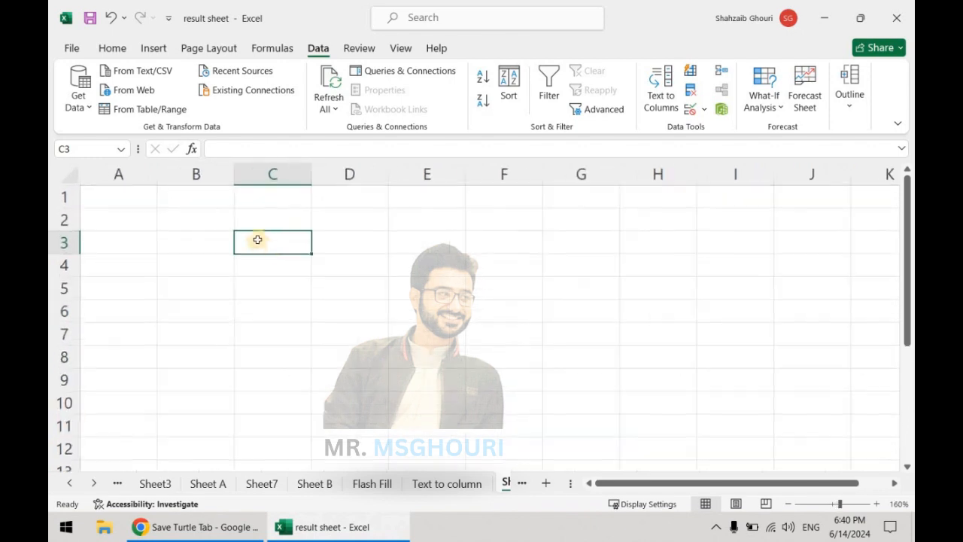
pyautogui.click(112, 48)
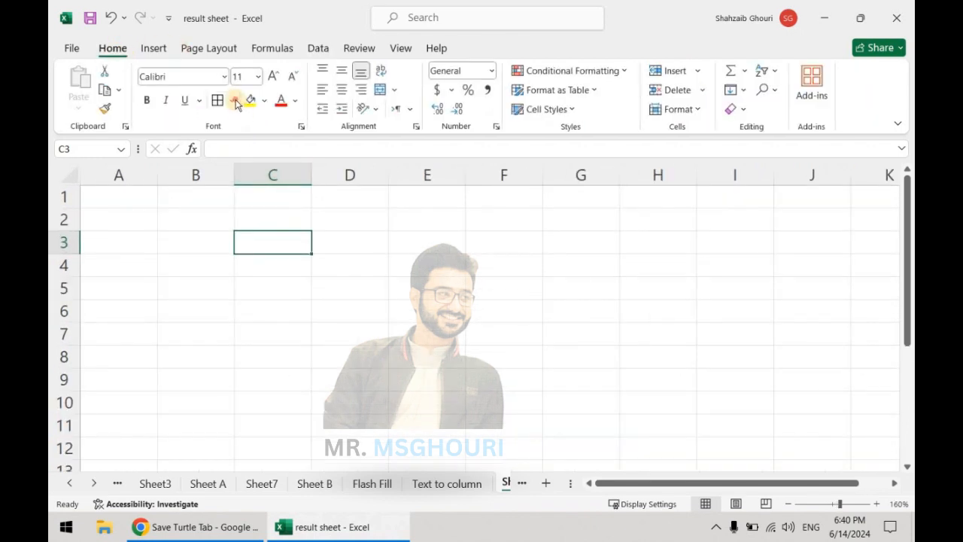
pyautogui.click(231, 100)
pyautogui.click(265, 296)
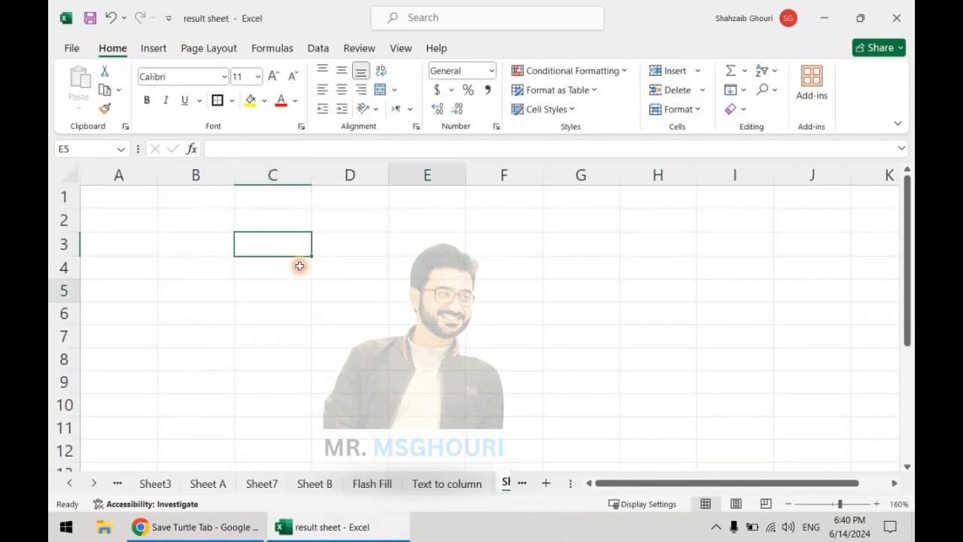
pyautogui.moveTo(312, 173); pyautogui.dragTo(358, 226)
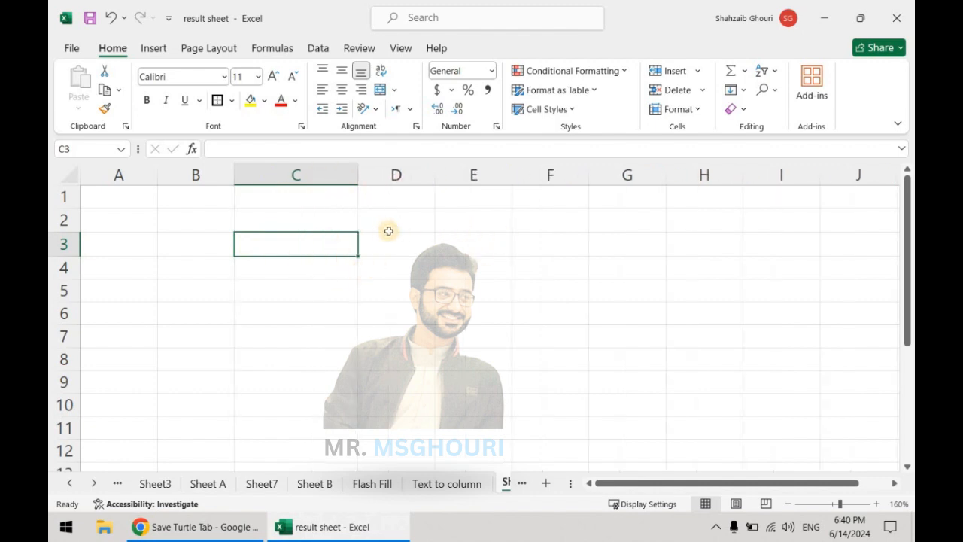
# - Add a data validation rule to cell C3 allowing only whole numbers between 2 and 5
pyautogui.click(319, 48)
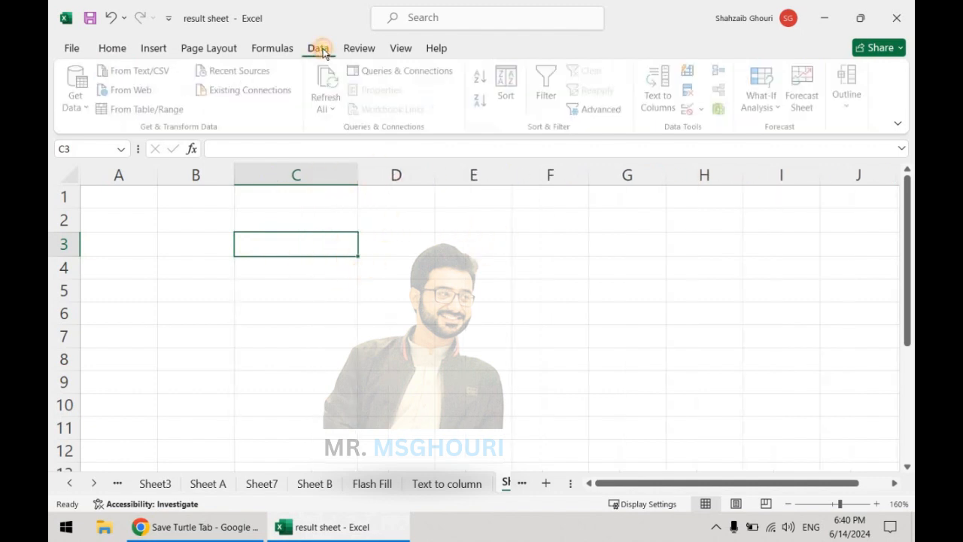
pyautogui.click(689, 110)
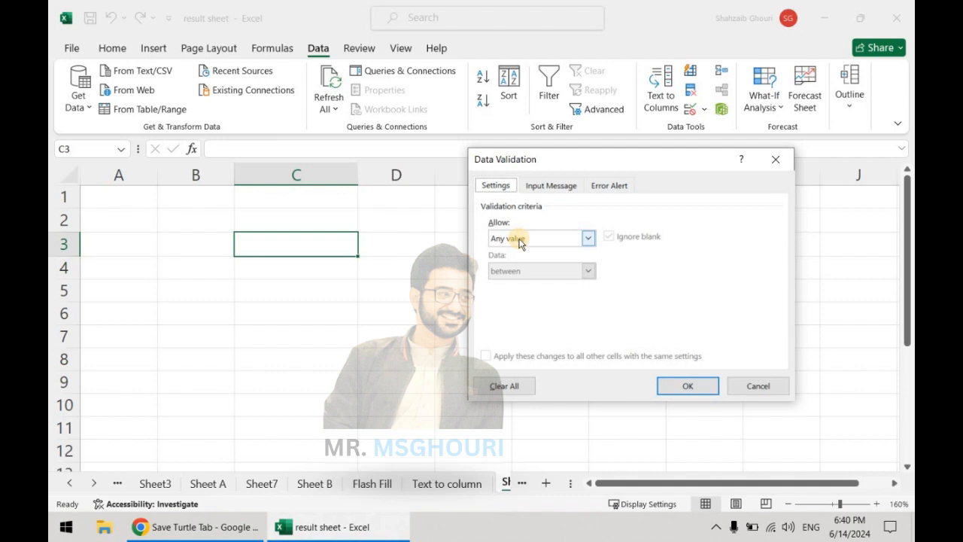
pyautogui.click(519, 239)
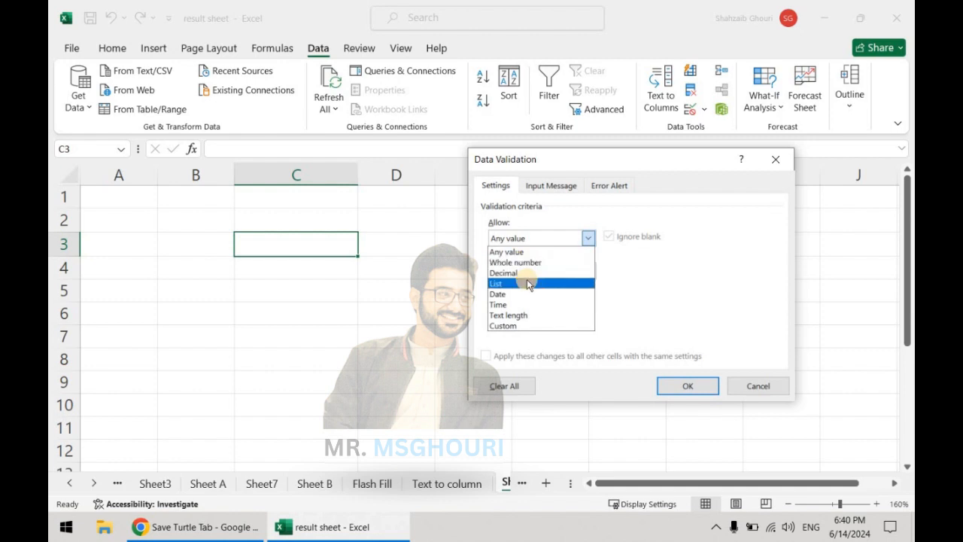
pyautogui.click(525, 262)
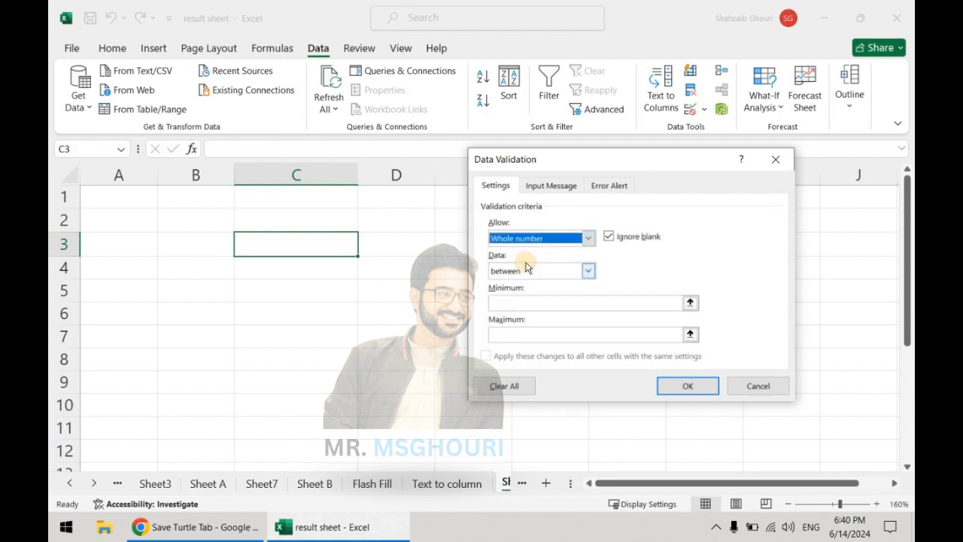
pyautogui.click(516, 301)
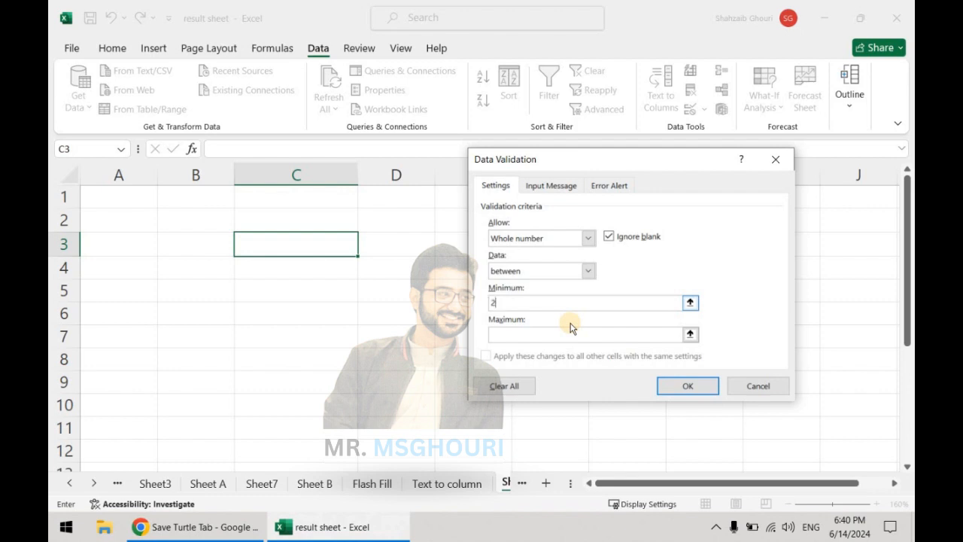
pyautogui.write('2')
pyautogui.click(555, 334)
pyautogui.write('5')
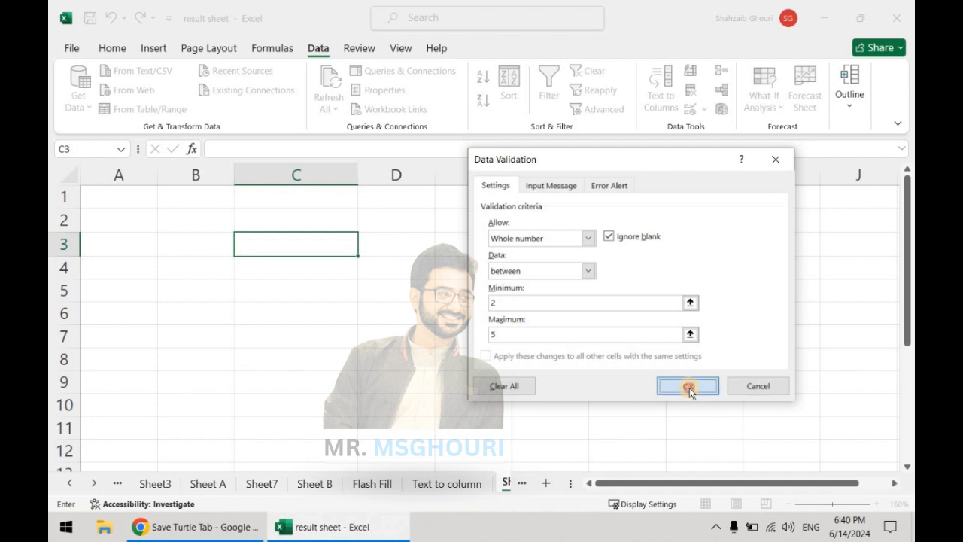
pyautogui.click(689, 387)
pyautogui.click(545, 366)
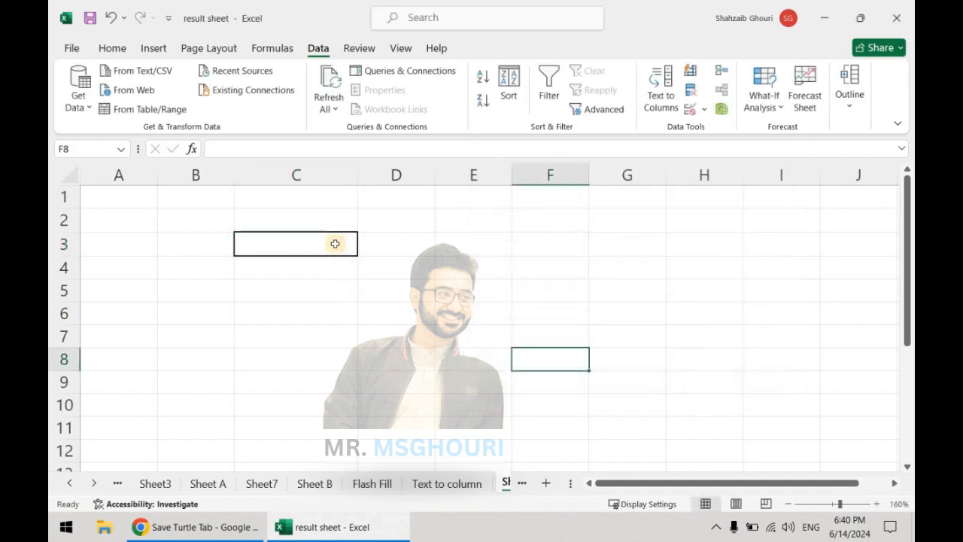
# - Test the whole-number rule in C3 by trying 1233, and replace that entry with 2
pyautogui.doubleClick(334, 241)
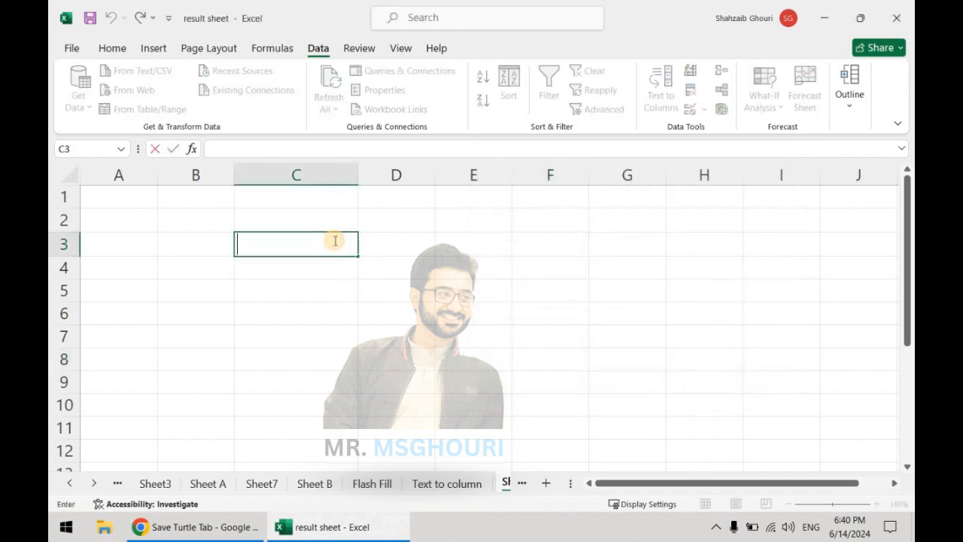
pyautogui.write('1233')
pyautogui.press('Return')
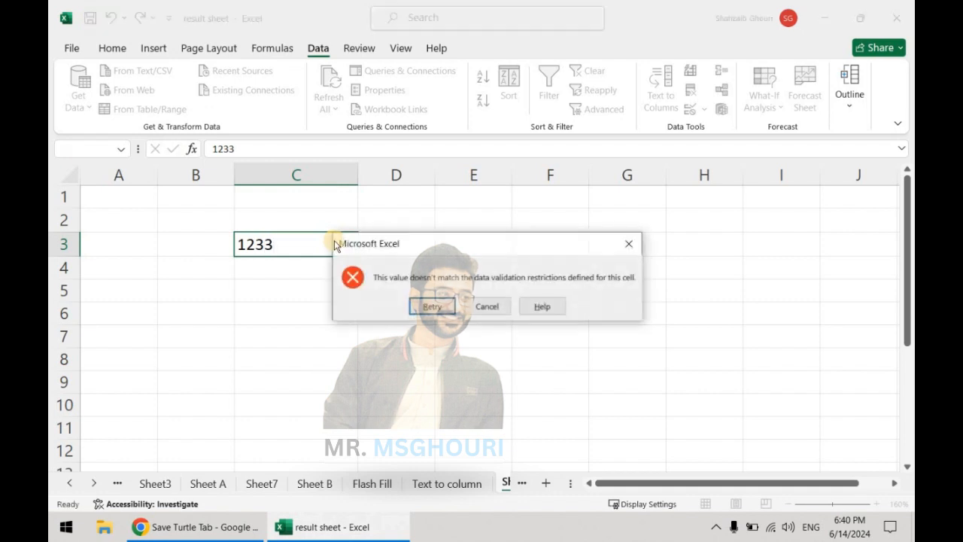
pyautogui.press('Return')
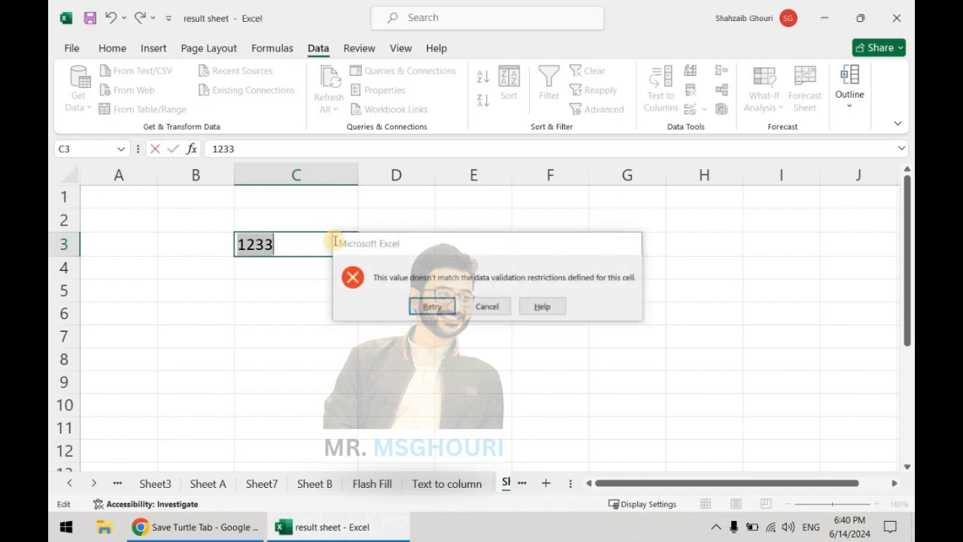
pyautogui.write('2')
pyautogui.press('Return')
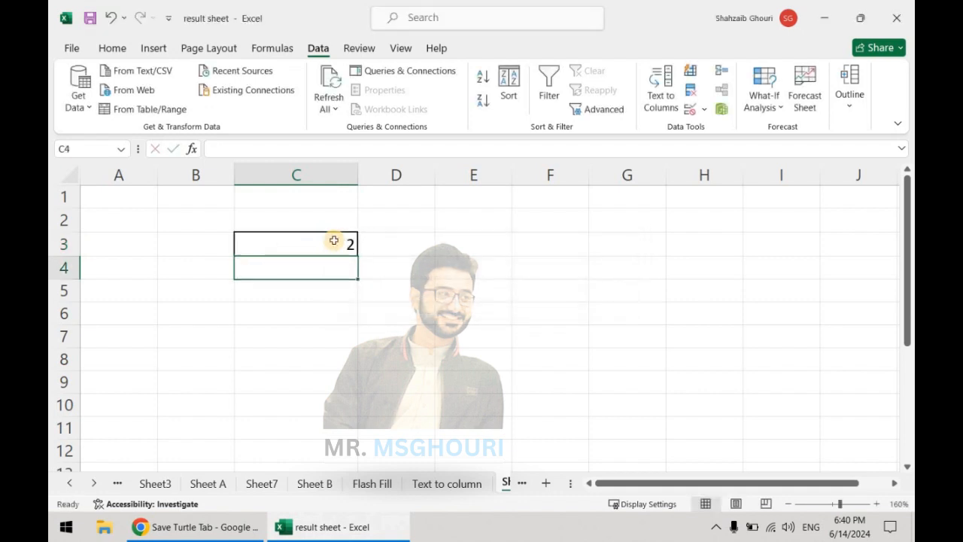
# - Enter 3 in C3, try replacing it with 23, and cancel that last entry
pyautogui.click(333, 240)
pyautogui.write('3')
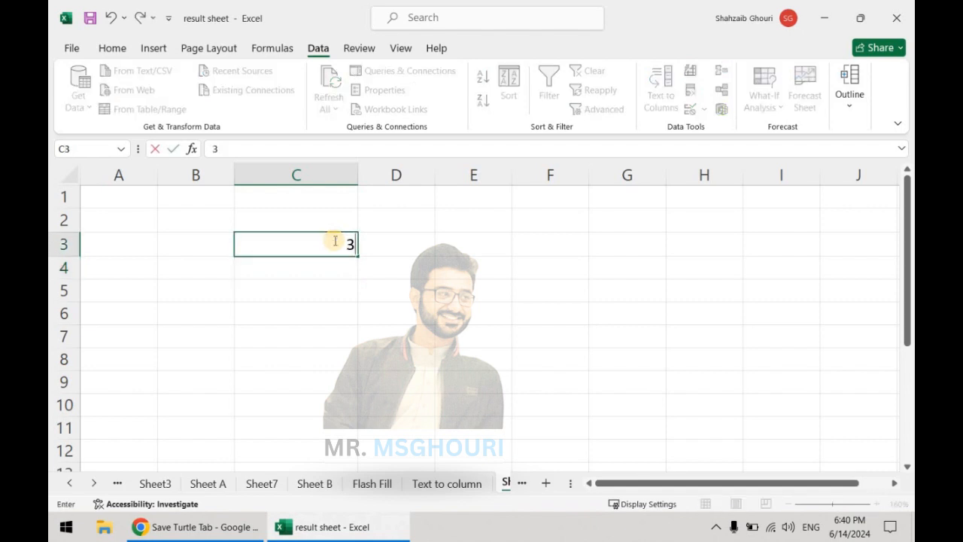
pyautogui.press('Return')
pyautogui.click(333, 240)
pyautogui.write('23')
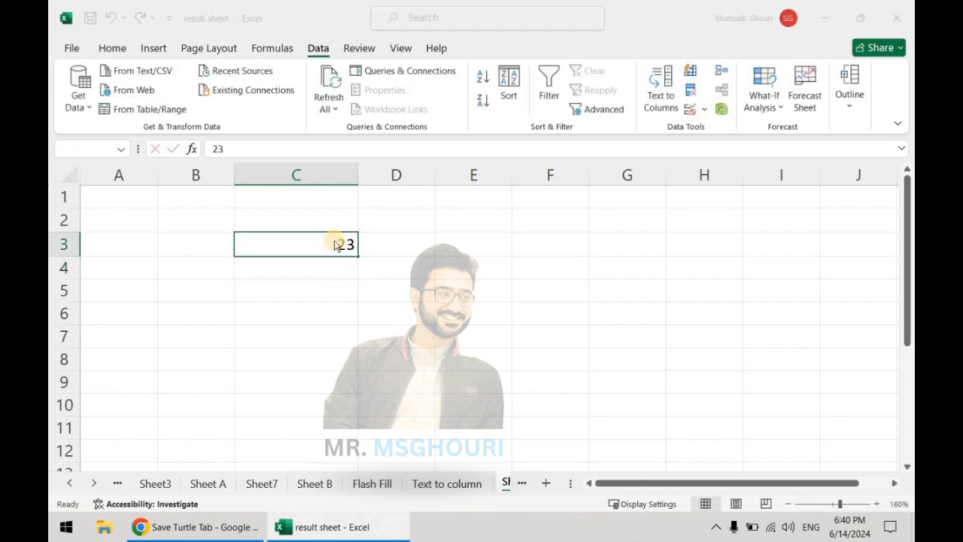
pyautogui.press('Return')
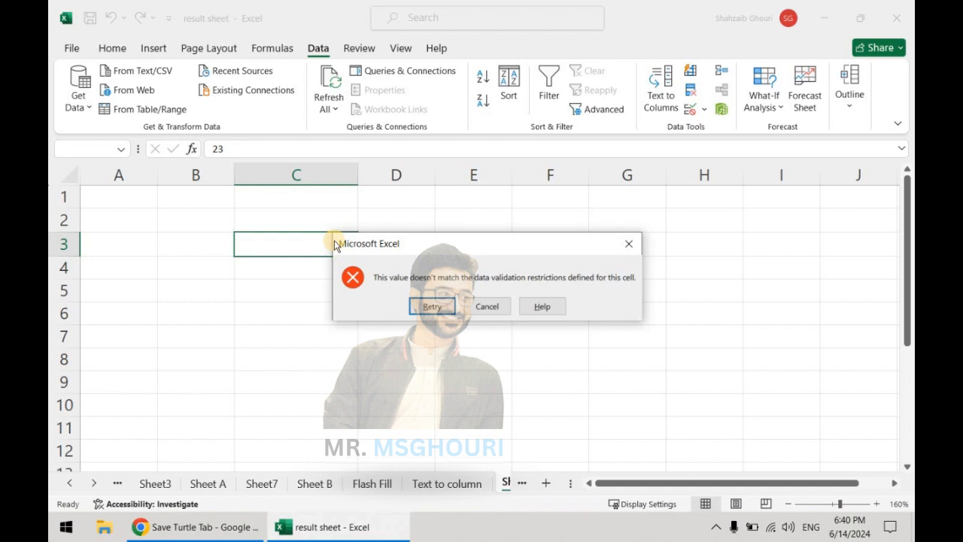
pyautogui.click(506, 311)
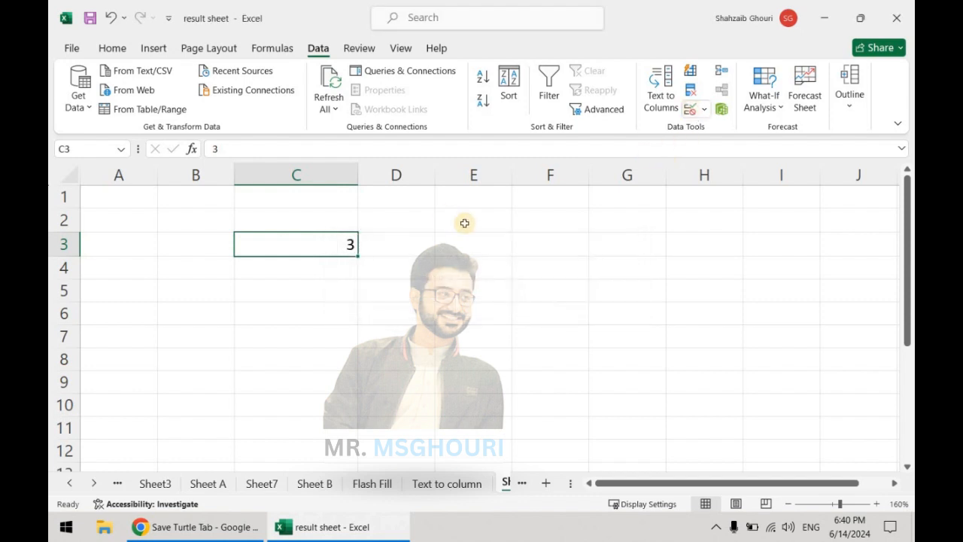
# - Change the data validation of C3 to allow a text length between 6 and 10
pyautogui.click(689, 109)
pyautogui.click(588, 239)
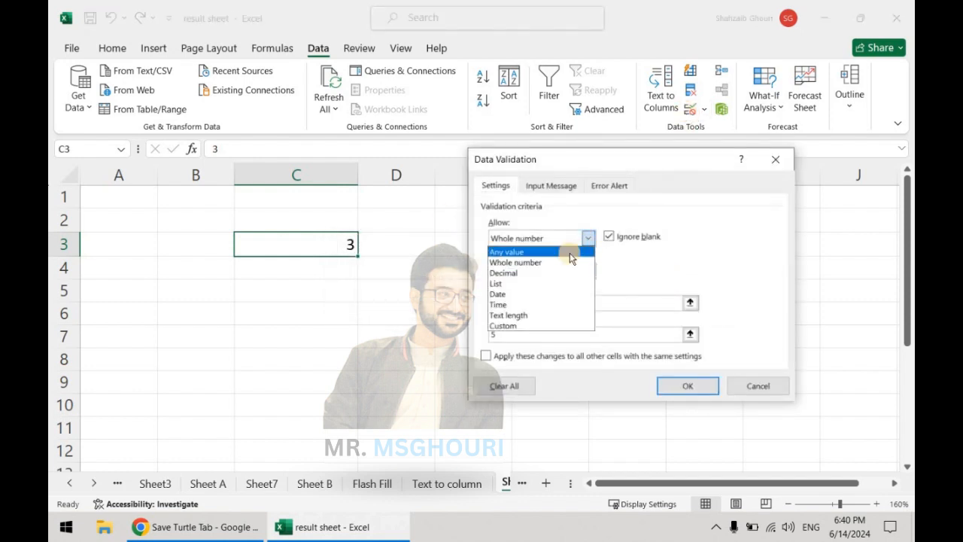
pyautogui.click(527, 314)
pyautogui.click(527, 303)
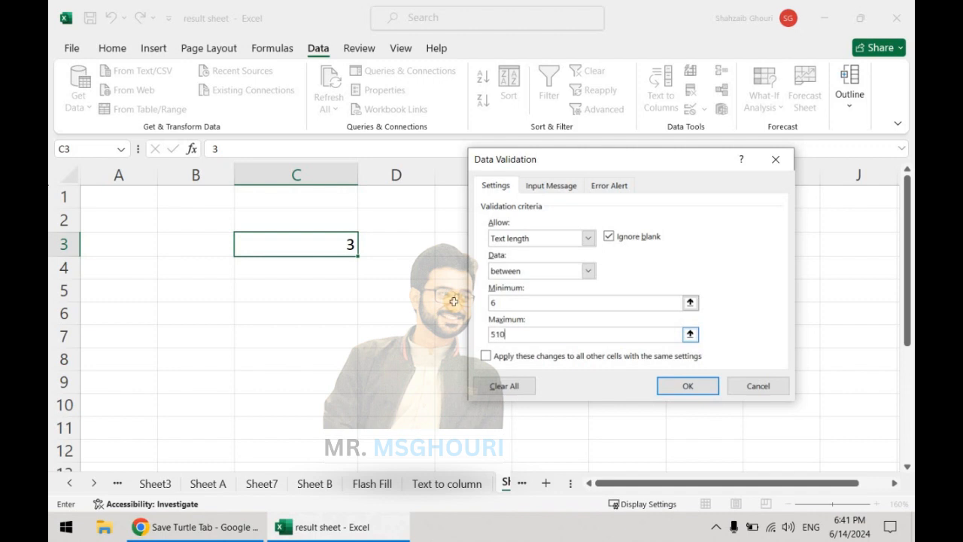
pyautogui.press('BackSpace')
pyautogui.press('BackSpace')
pyautogui.write('10')
pyautogui.click(680, 386)
pyautogui.click(483, 313)
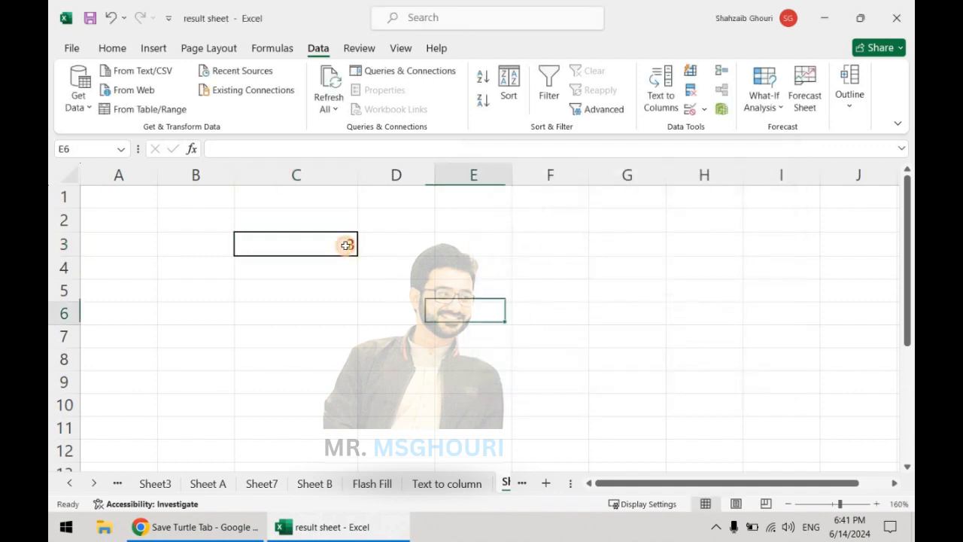
# - Try to enter the single digit 1 in C3 to test the text length rule
pyautogui.click(349, 246)
pyautogui.write('1')
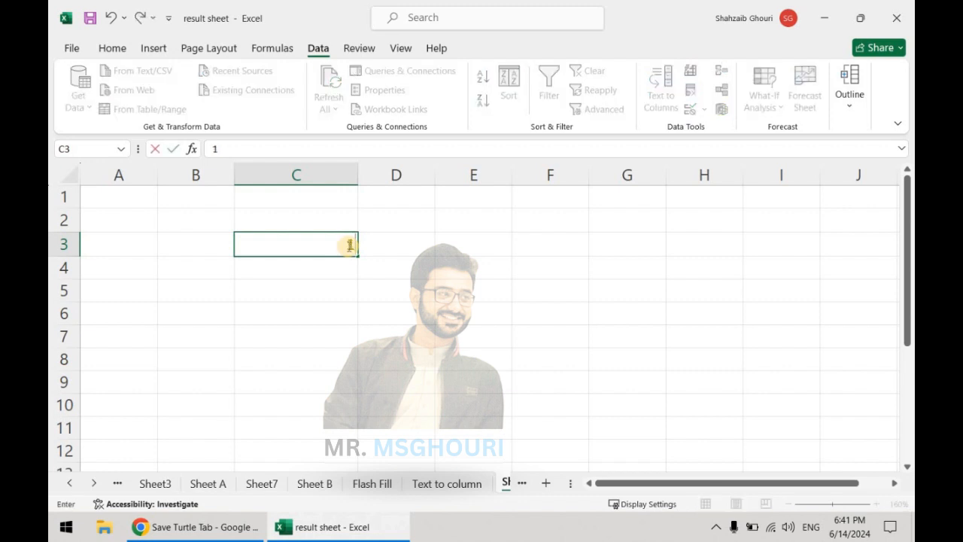
pyautogui.write('23456')
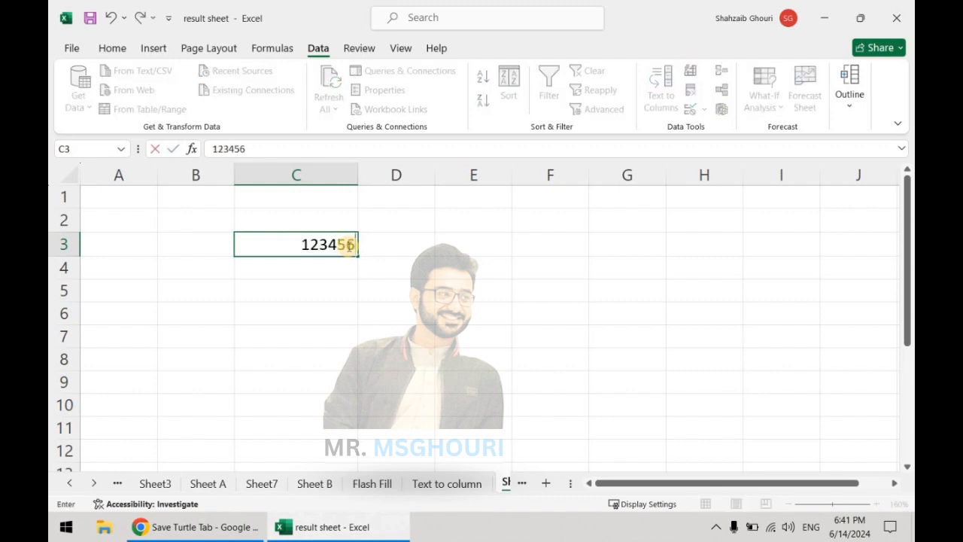
pyautogui.press('BackSpace')
pyautogui.press('BackSpace')
pyautogui.press('BackSpace')
pyautogui.press('BackSpace')
pyautogui.press('BackSpace')
pyautogui.press('BackSpace')
pyautogui.write('1')
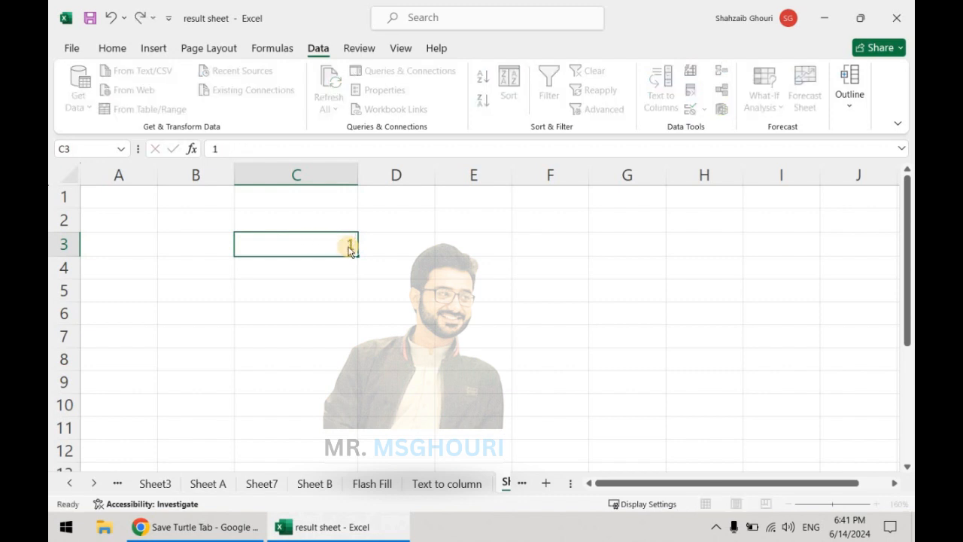
pyautogui.press('Return')
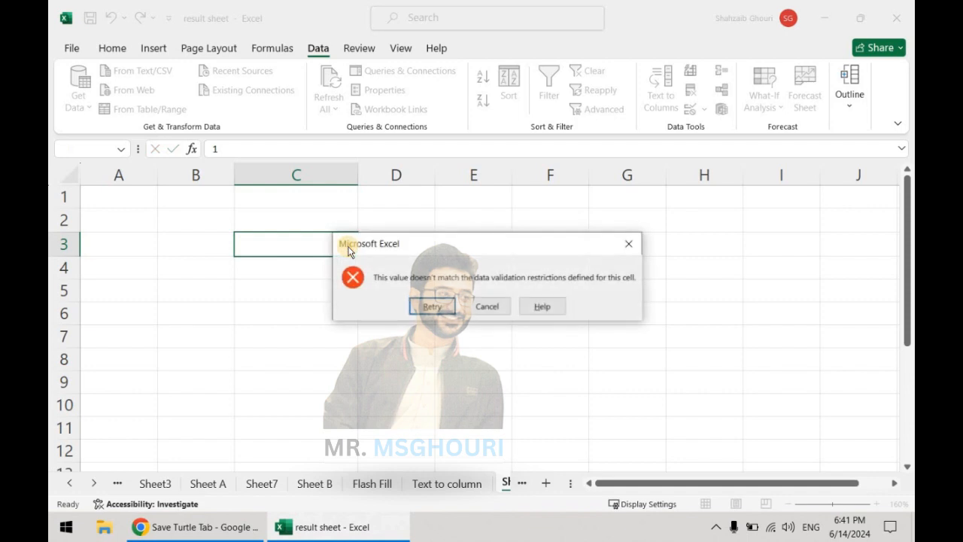
# - Retry the entry in C3 with the six-digit number 123456
pyautogui.press('Return')
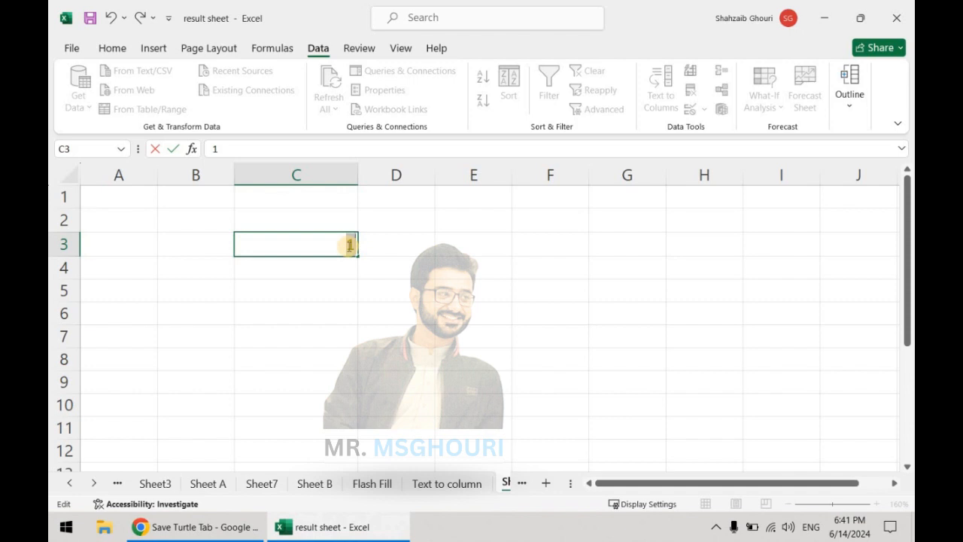
pyautogui.write('23456')
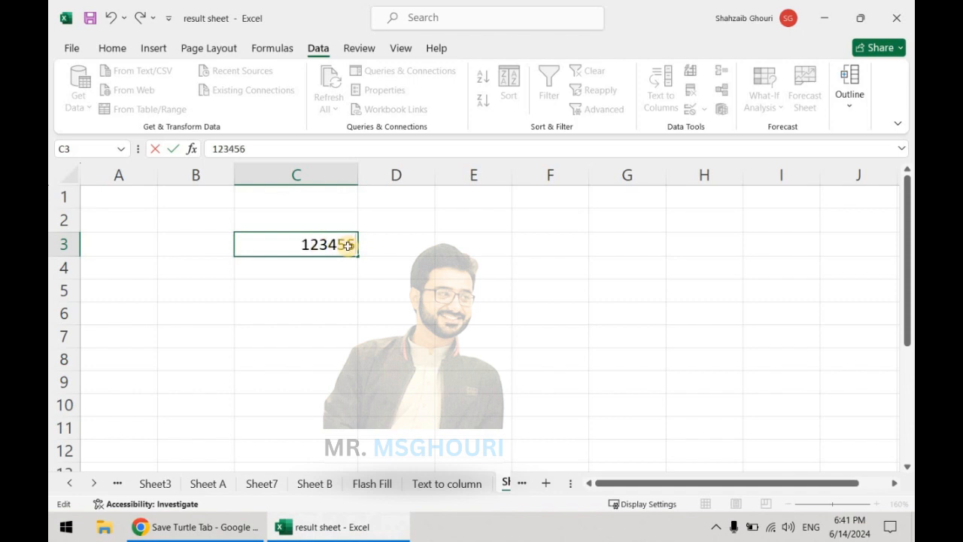
pyautogui.press('Return')
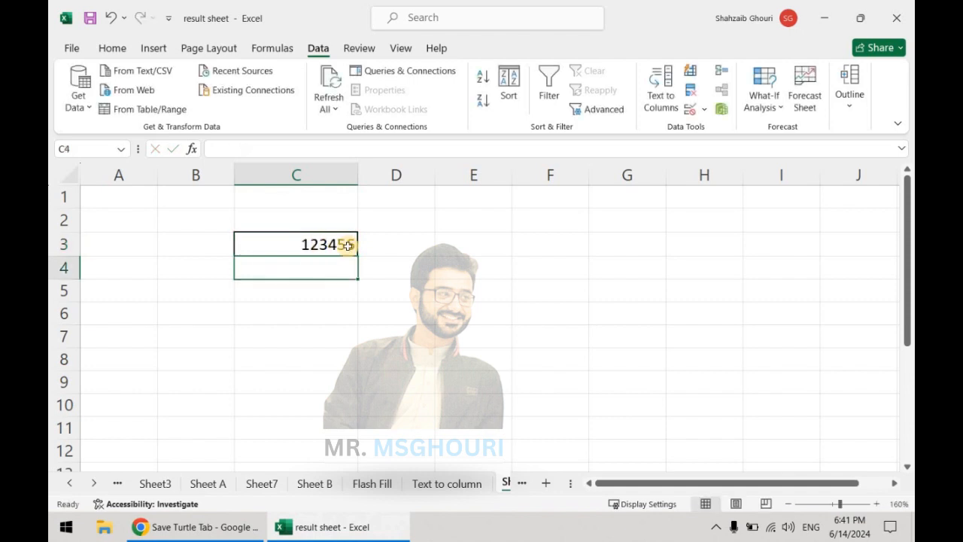
# - Extend the number in C3 to the seven digits 1234567
pyautogui.doubleClick(348, 246)
pyautogui.write('7')
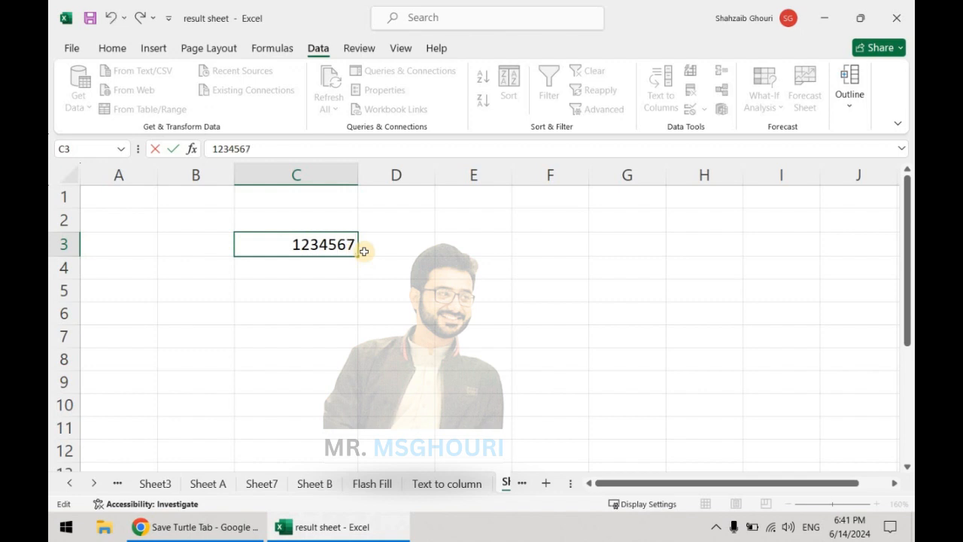
pyautogui.press('Return')
pyautogui.press('Up')
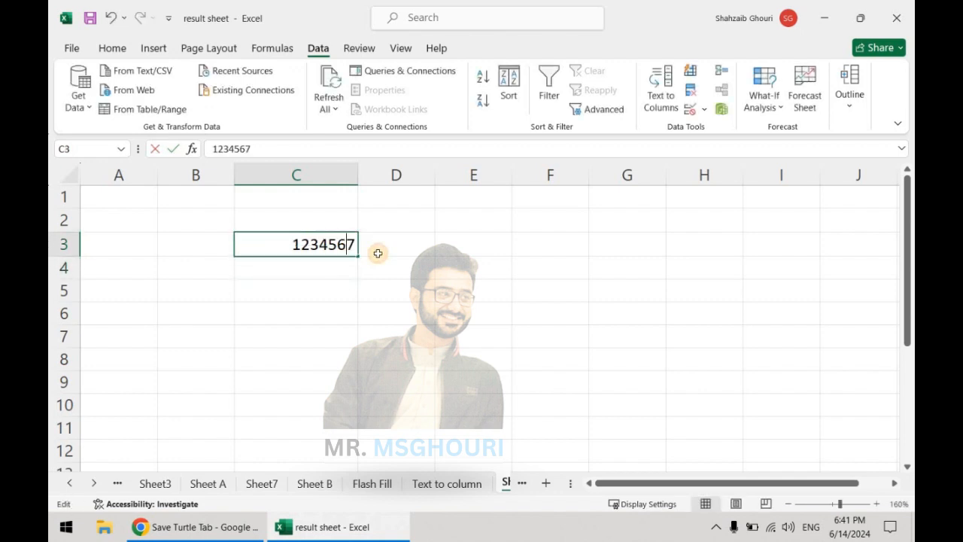
pyautogui.press('F2')
pyautogui.write('89')
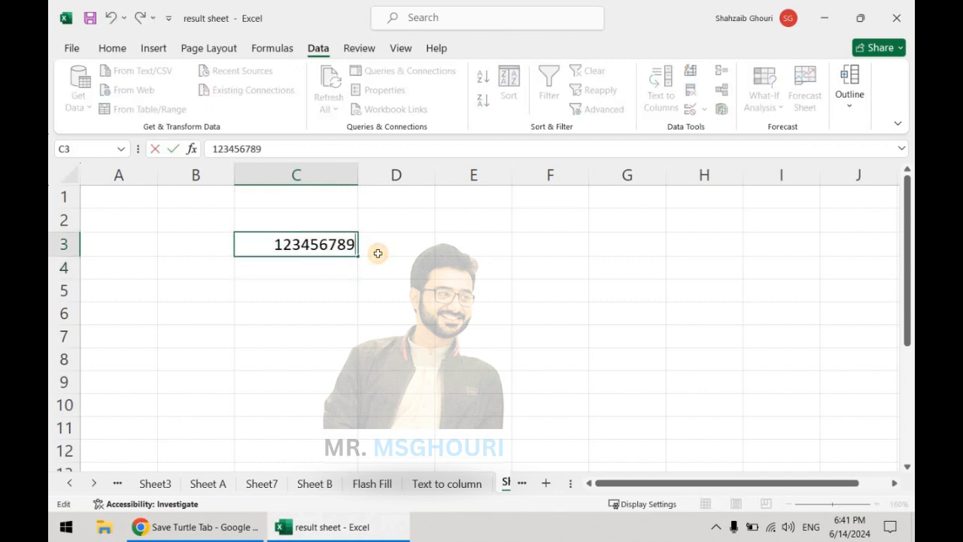
pyautogui.write('00')
pyautogui.press('Return')
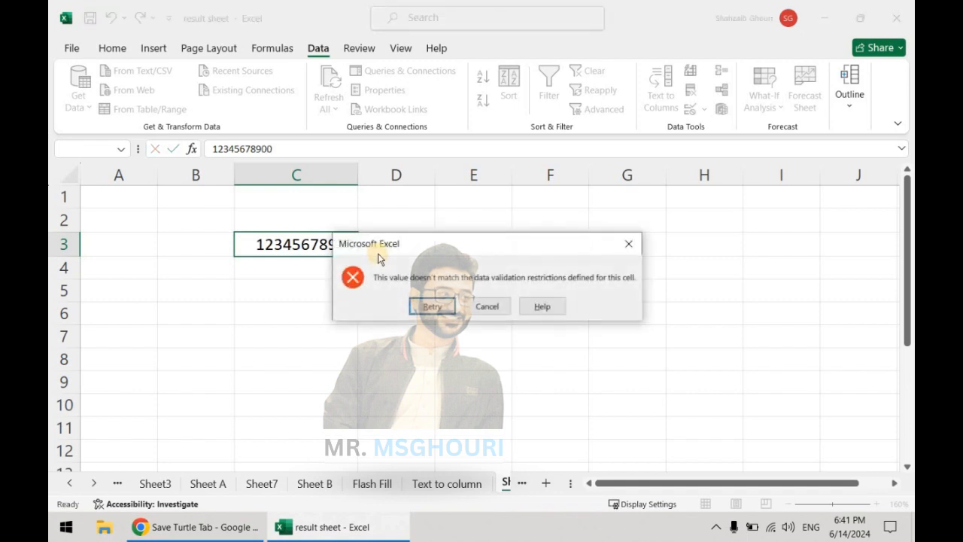
pyautogui.press('Return')
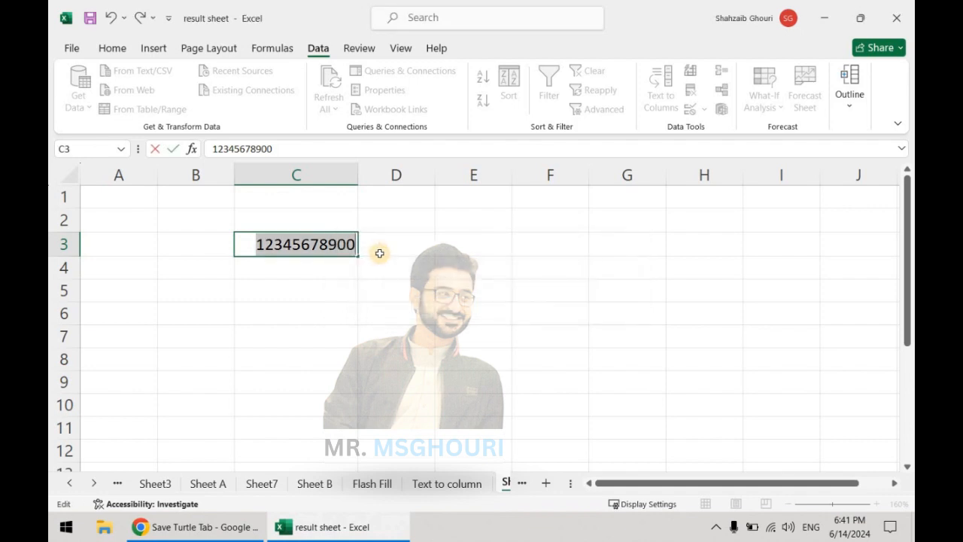
pyautogui.press('Return')
pyautogui.press('Return')
pyautogui.click(340, 245)
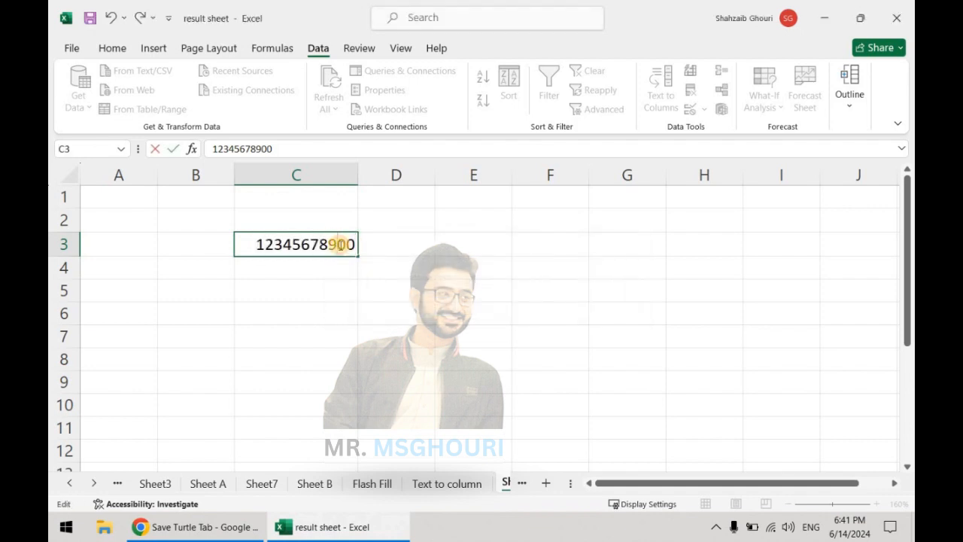
pyautogui.press('BackSpace')
pyautogui.press('Return')
# - Open the data validation settings for cell C3
pyautogui.click(339, 245)
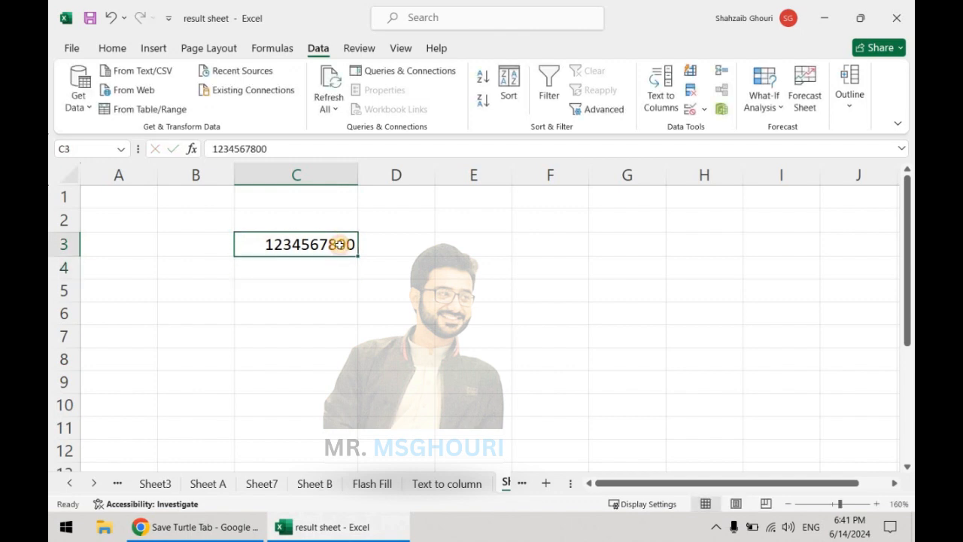
pyautogui.click(690, 108)
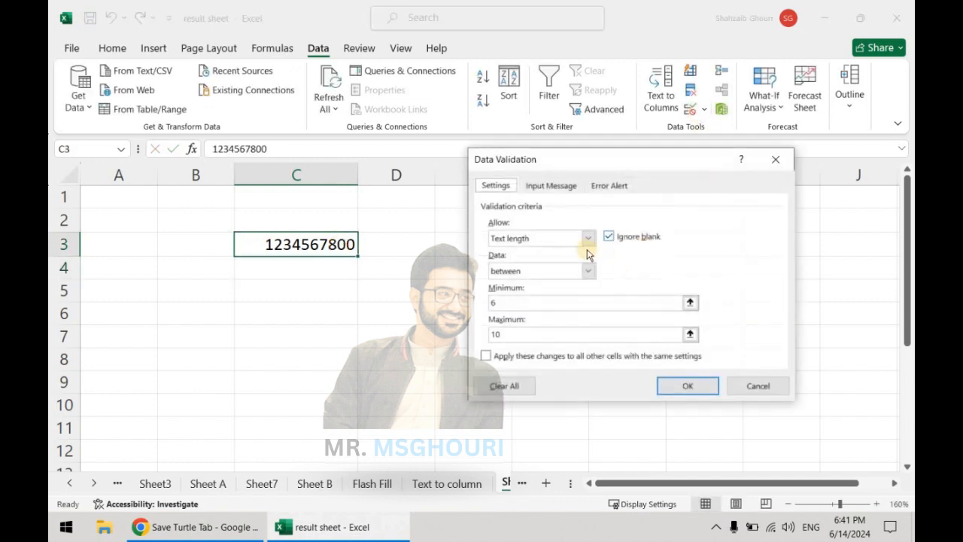
# - Switch the allowed data type for C3 to Any value and return it to Text length
pyautogui.click(587, 239)
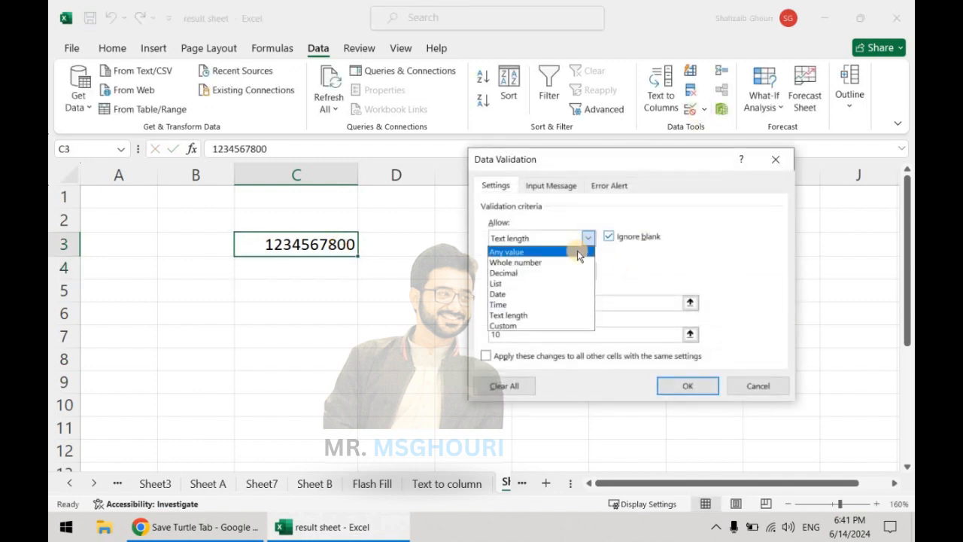
pyautogui.click(577, 251)
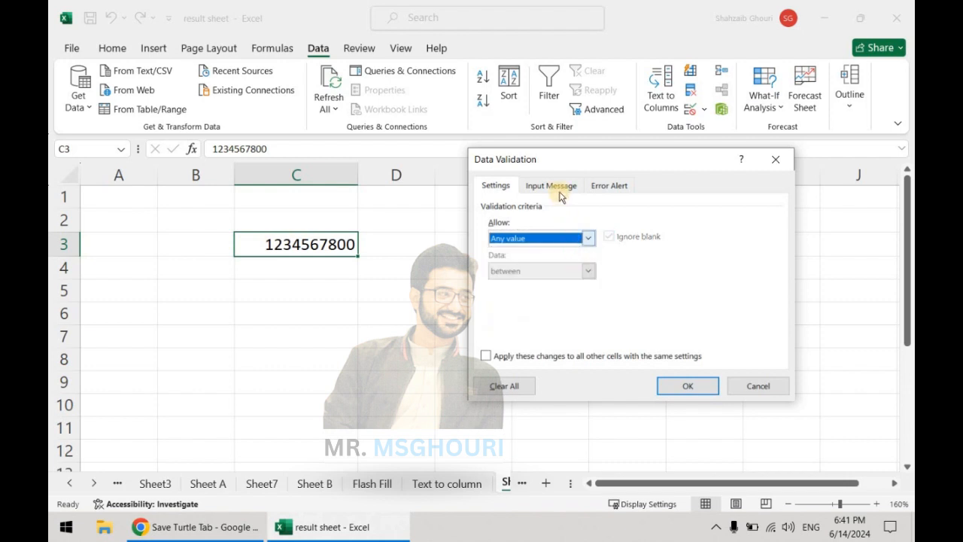
pyautogui.click(575, 241)
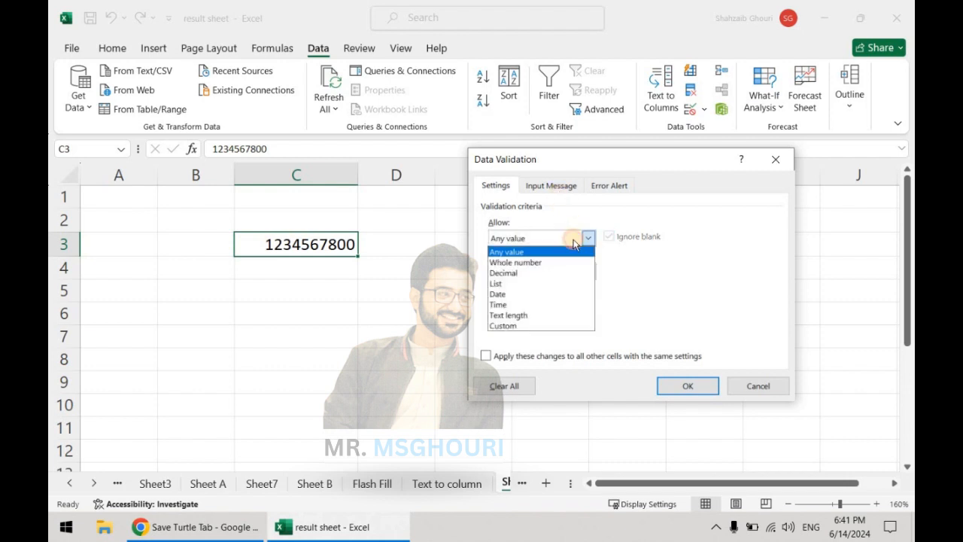
pyautogui.click(517, 251)
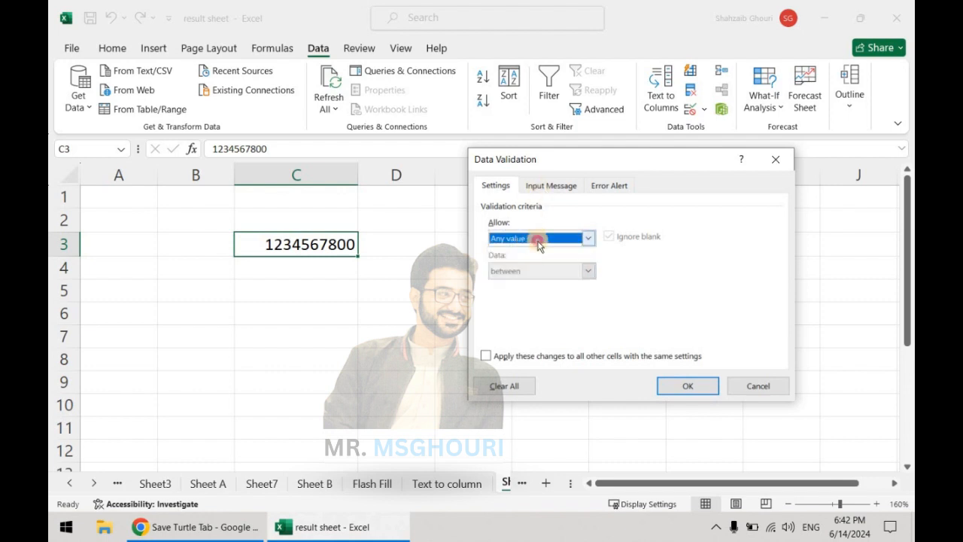
pyautogui.click(536, 239)
pyautogui.click(533, 316)
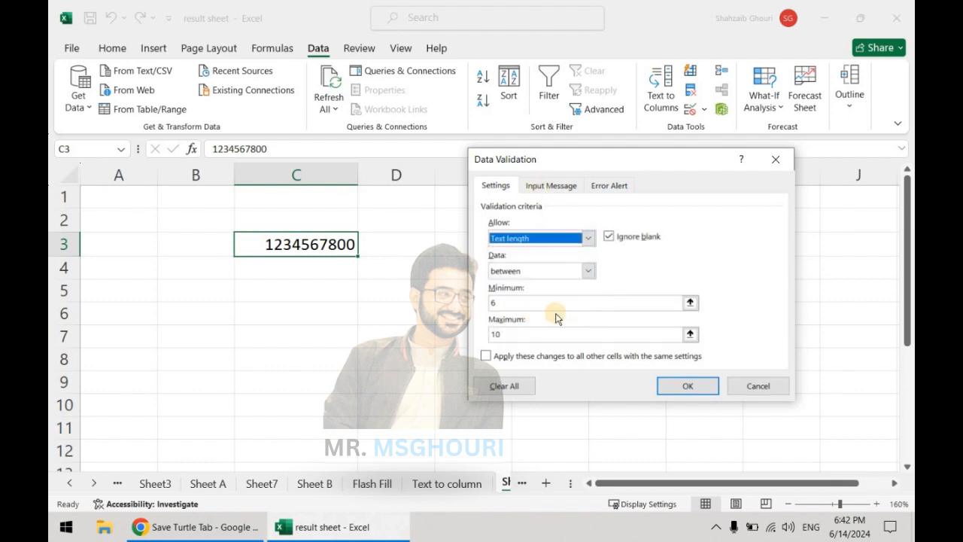
# - Give the validation input message for C3 the title "Text LEngth"
pyautogui.click(572, 187)
pyautogui.click(534, 259)
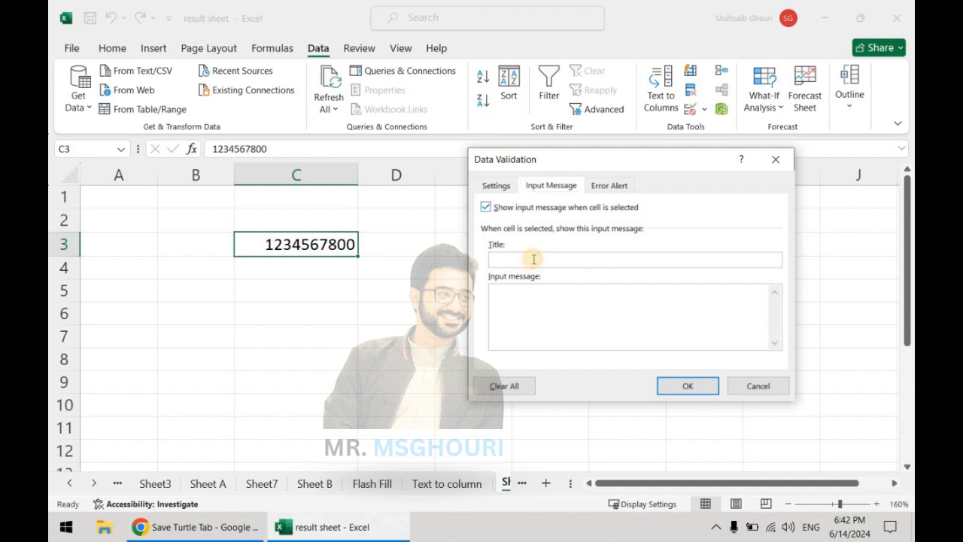
pyautogui.write('Text LEngth')
pyautogui.press('Tab')
# - Set the input message text to "Please enter between 6 to 10 letters" and apply the validation to C3
pyautogui.write('Please enter bewte')
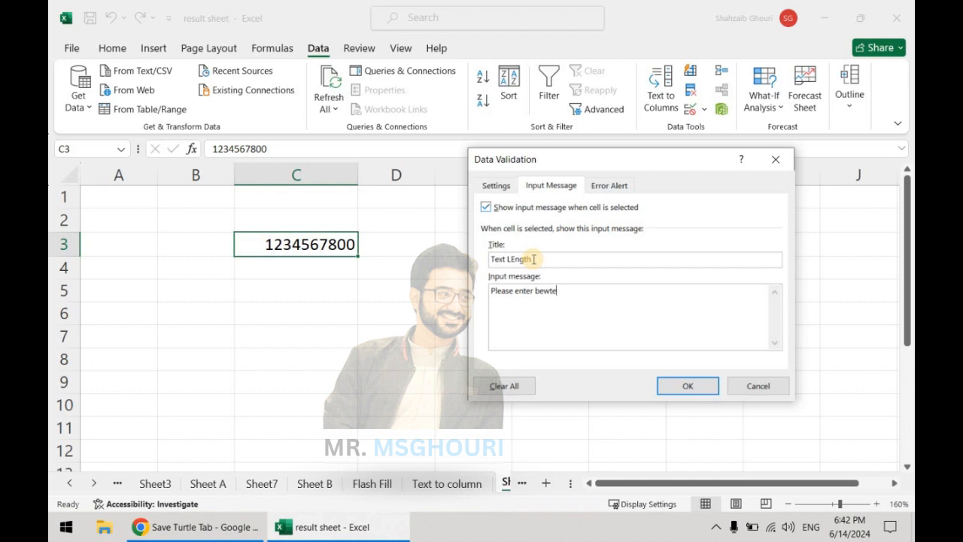
pyautogui.write('tween 6 to 10 letters')
pyautogui.click(688, 386)
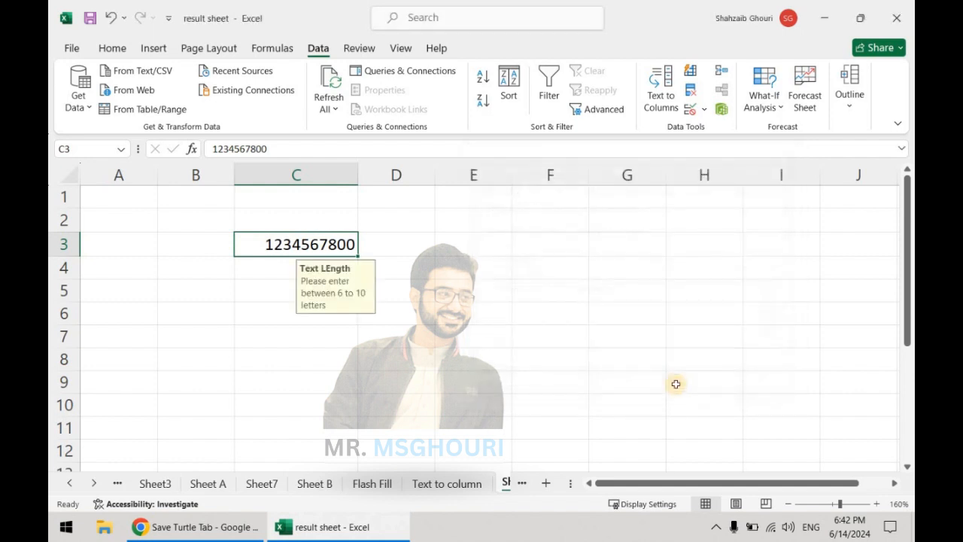
# - Try to extend the entry in C3 to 12345678dd00, beyond the ten-character maximum, and choose to retry
pyautogui.doubleClick(337, 243)
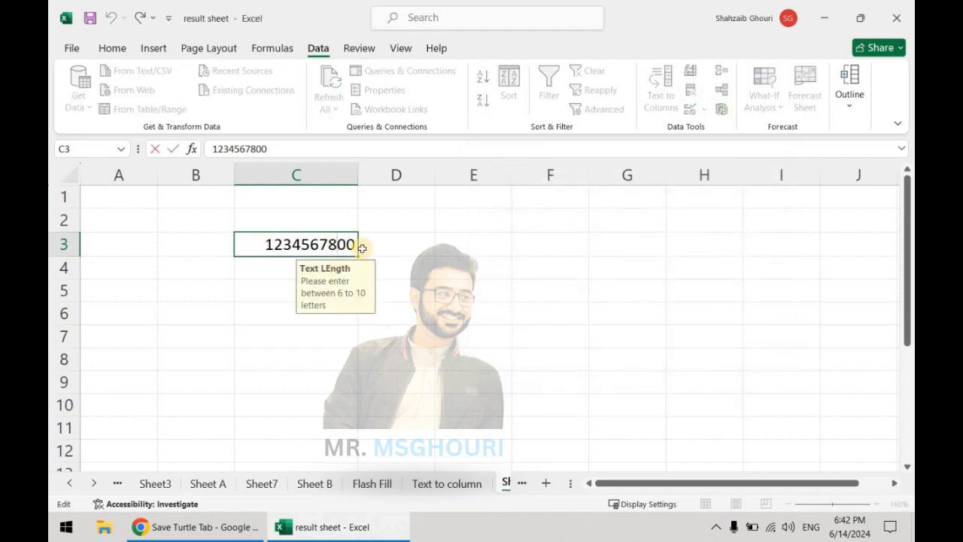
pyautogui.write('dd')
pyautogui.press('Return')
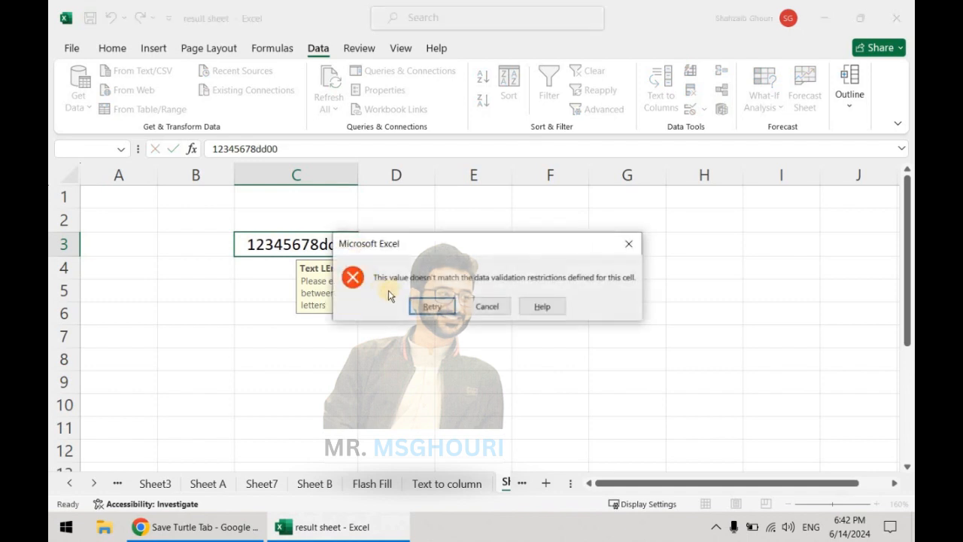
pyautogui.click(443, 305)
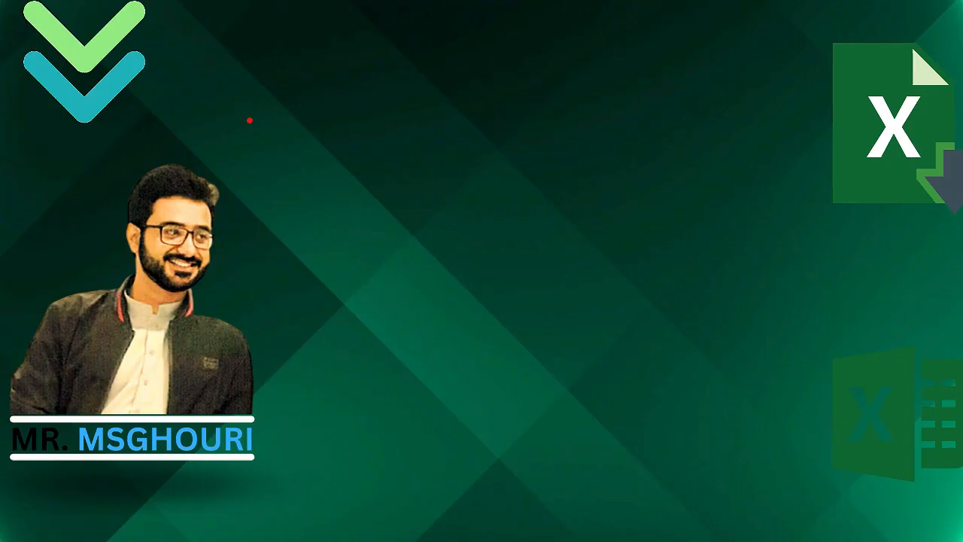